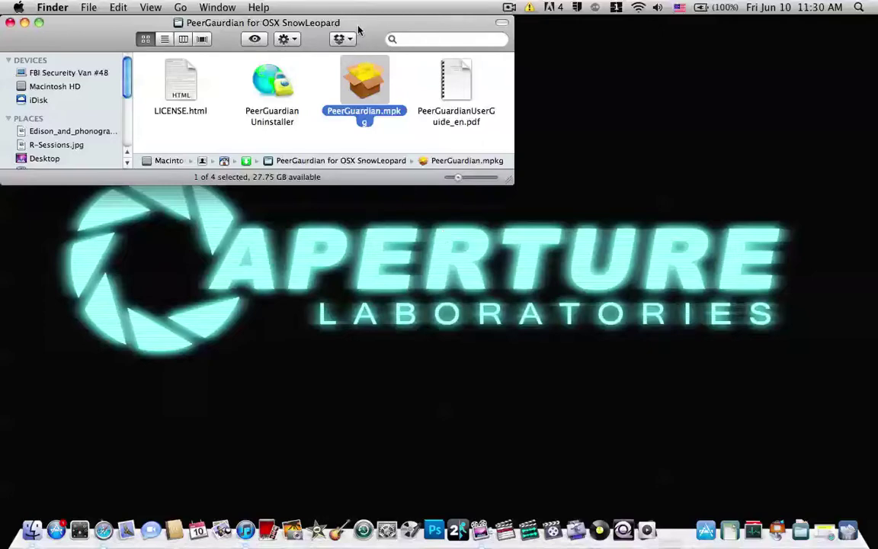
View the I-BlockList lists page in Safari, then minimise it and return to the PeerGuardian installer folder.
drag(350, 21, 350, 10)
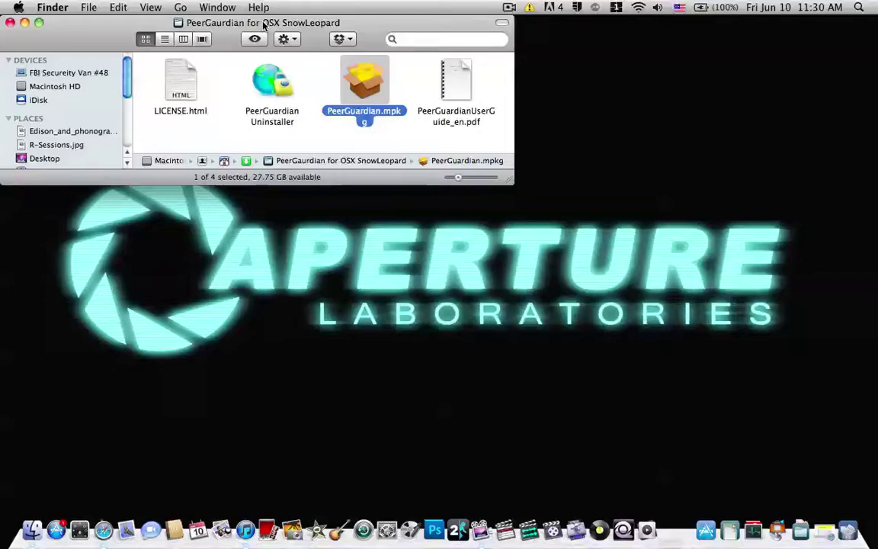
key(F9)
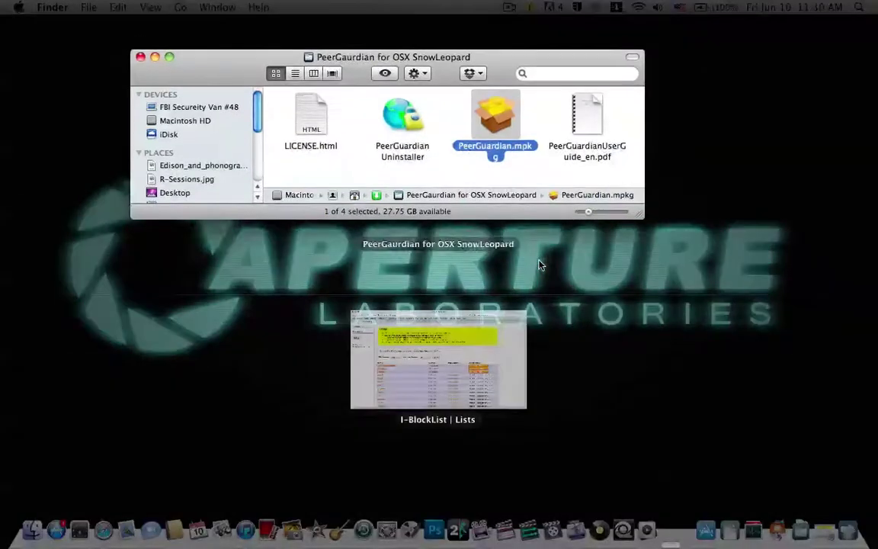
click(502, 355)
scroll(463, 276, down, 5)
scroll(463, 276, up, 3)
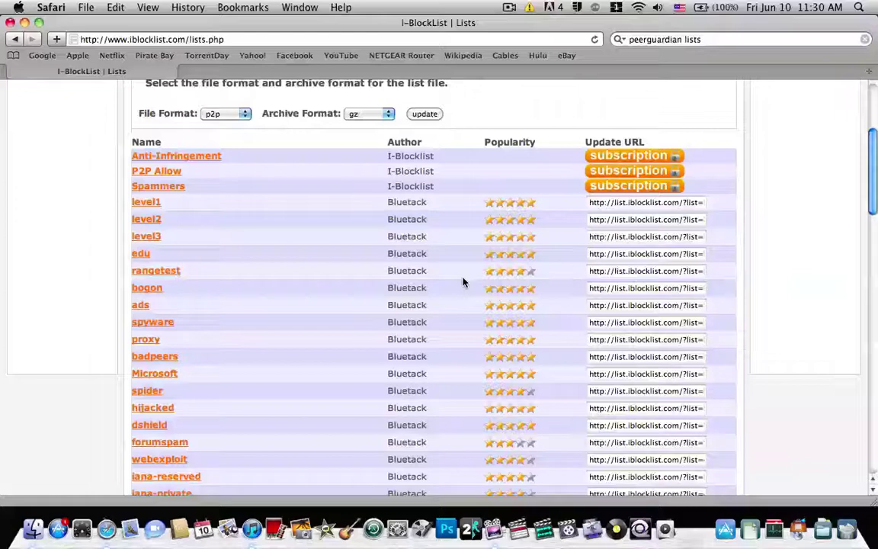
click(25, 22)
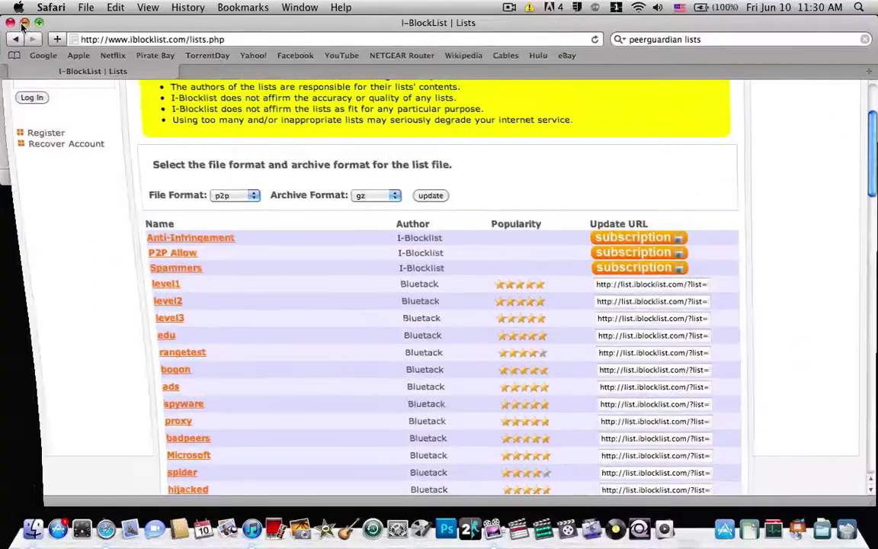
click(386, 75)
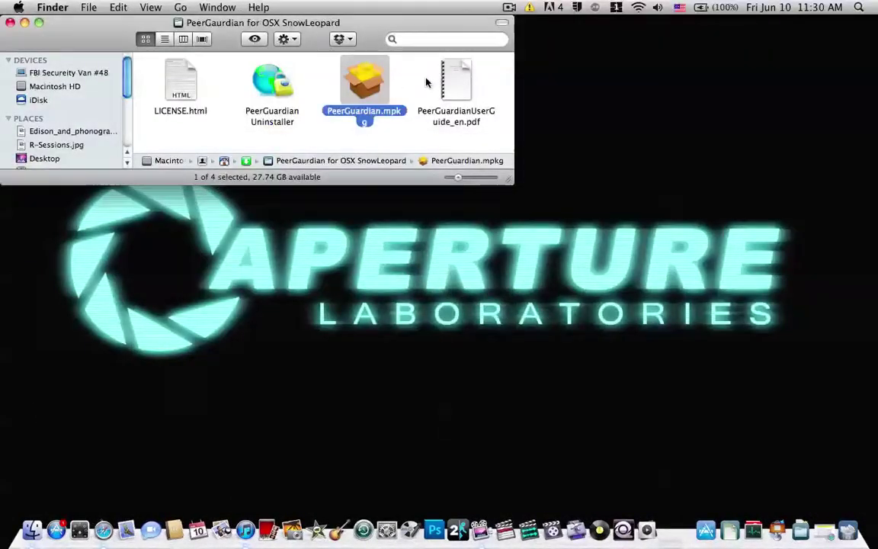
Launch the PeerGuardian.mpkg installer, go through its introduction and read-me pages, and accept the software license agreement.
double_click(367, 80)
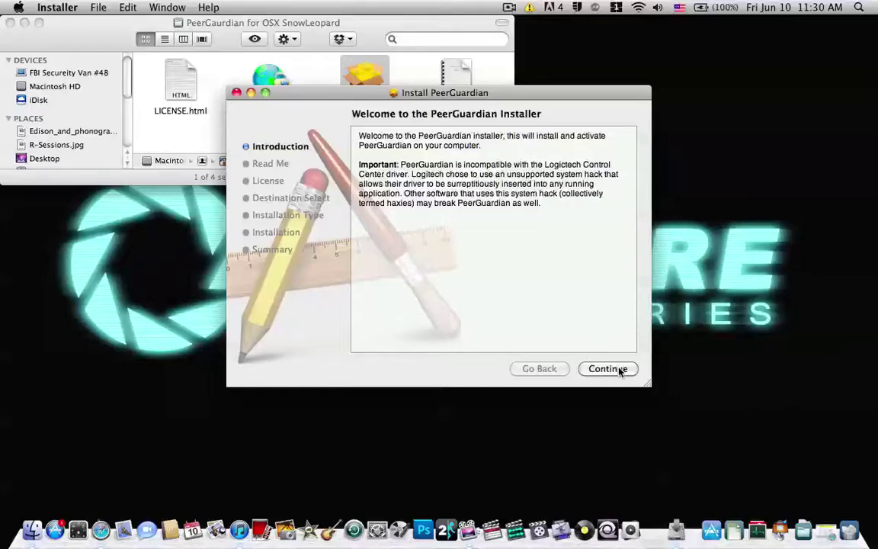
click(619, 369)
click(610, 369)
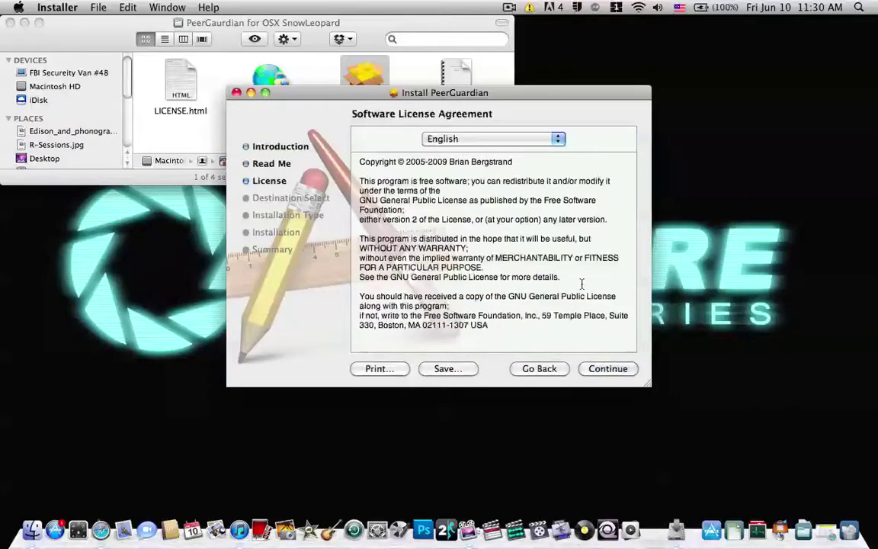
click(609, 369)
click(566, 195)
click(606, 369)
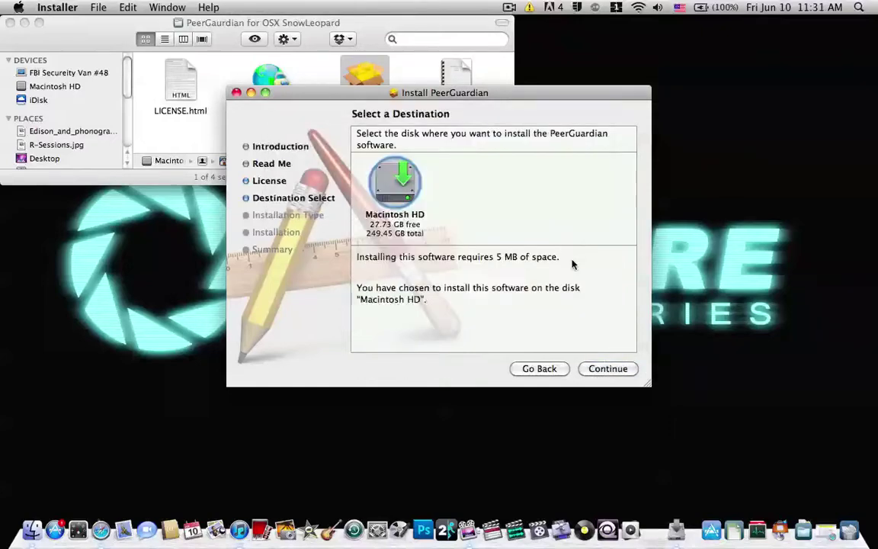
Install PeerGuardian on Macintosh HD, authorising it with the account password, and close the installer.
click(614, 369)
click(614, 370)
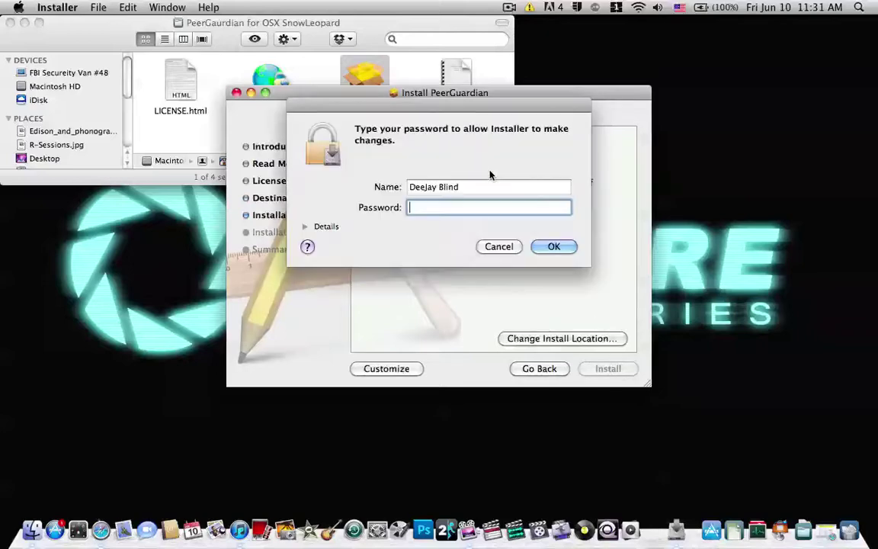
text(a)
key(Return)
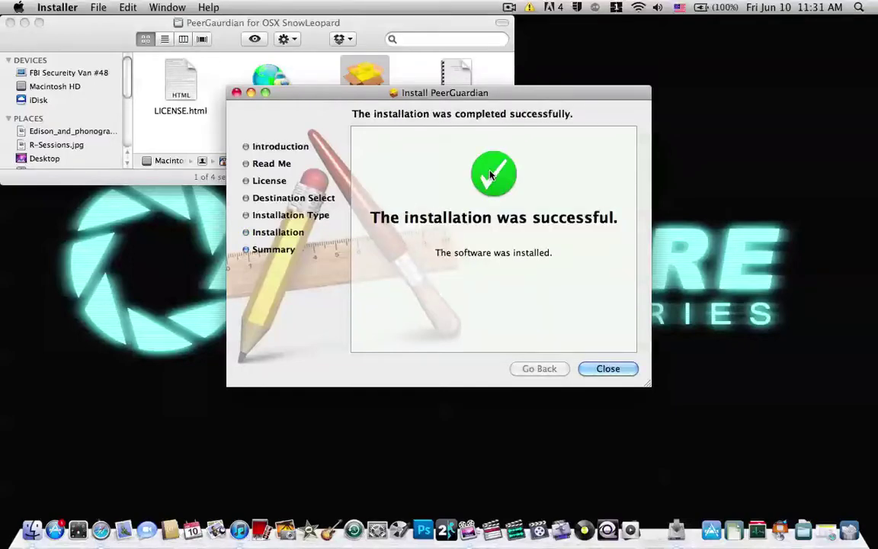
click(607, 369)
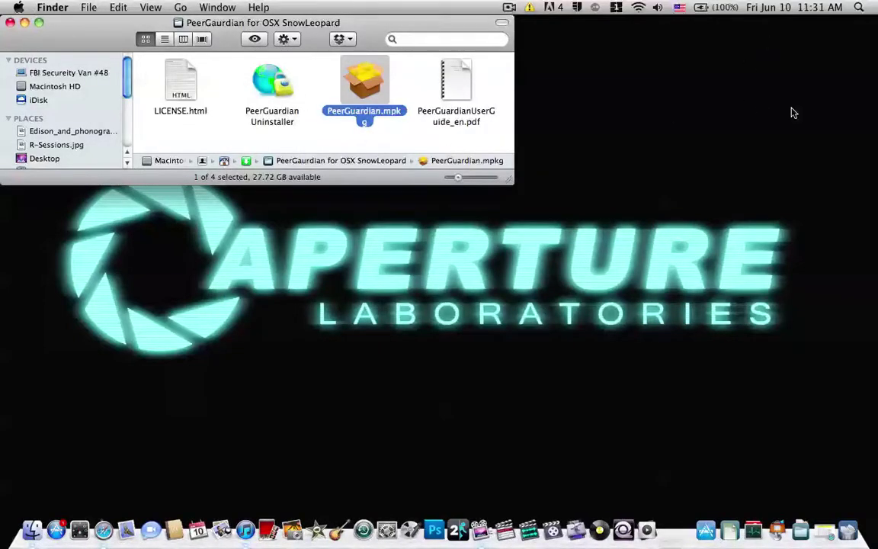
Launch PeerGuardian from the Applications folder.
click(698, 529)
scroll(809, 242, down, 10)
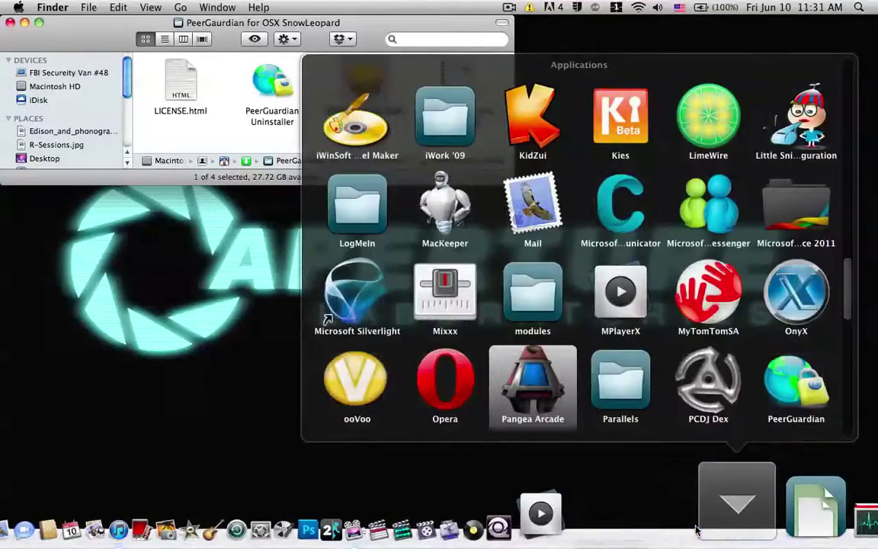
scroll(809, 243, down, 3)
click(809, 242)
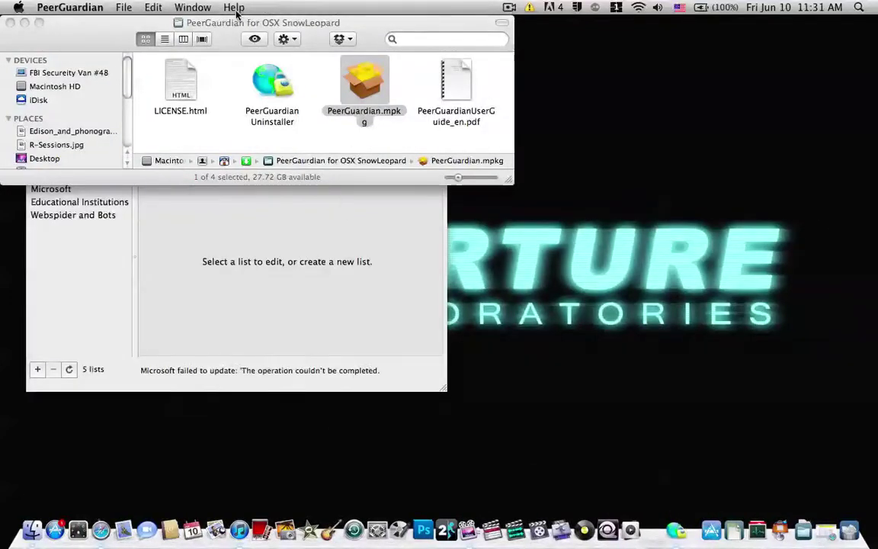
Minimise the installer folder's Finder window and place the PeerGuardian List Manager window just below the menu bar.
drag(229, 23, 550, 114)
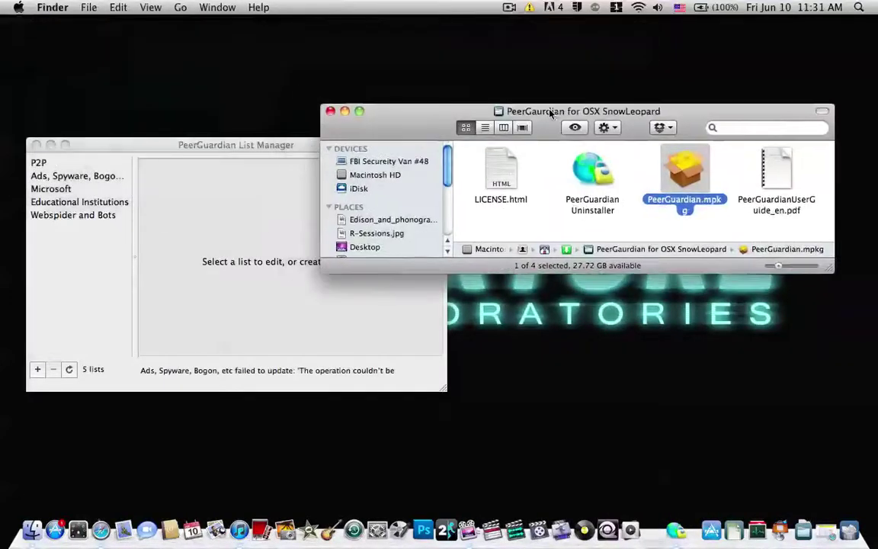
click(345, 112)
drag(302, 144, 339, 9)
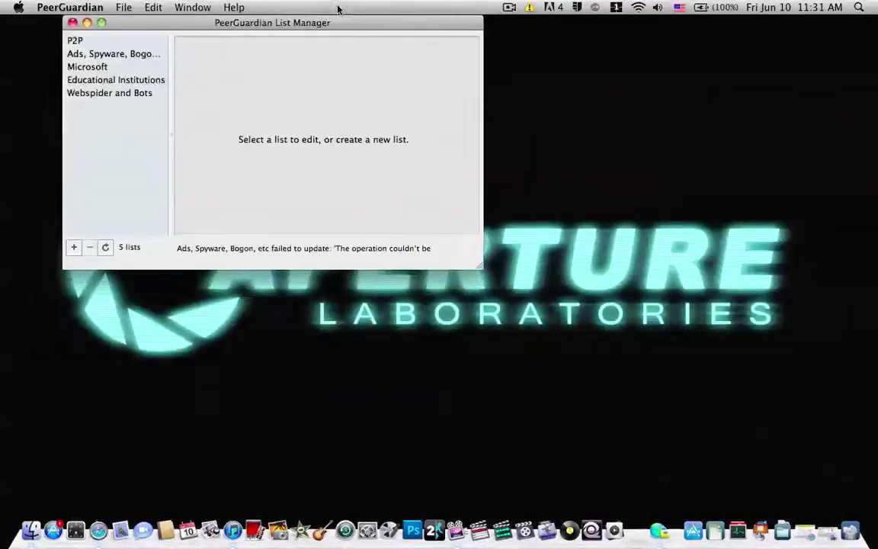
Review the settings of the P2P, Ads, Spyware, Bogon, etc and Microsoft lists.
click(73, 40)
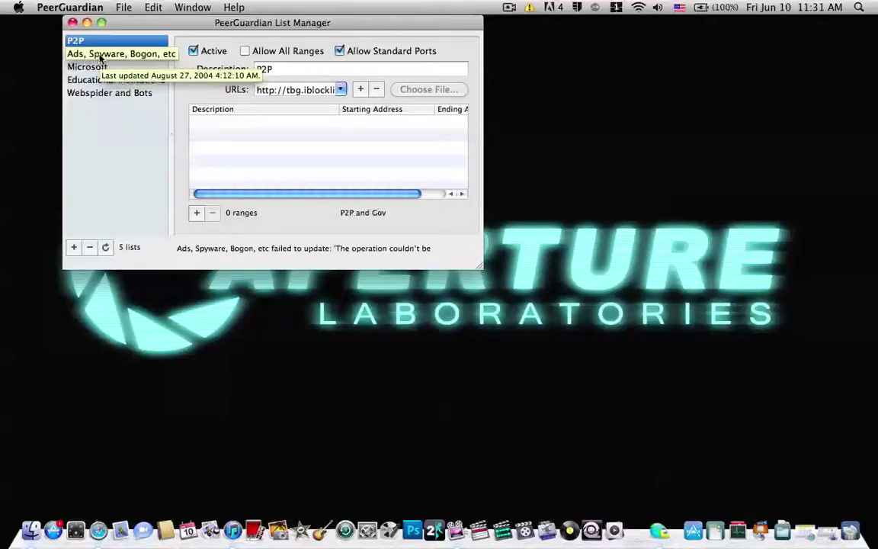
click(100, 56)
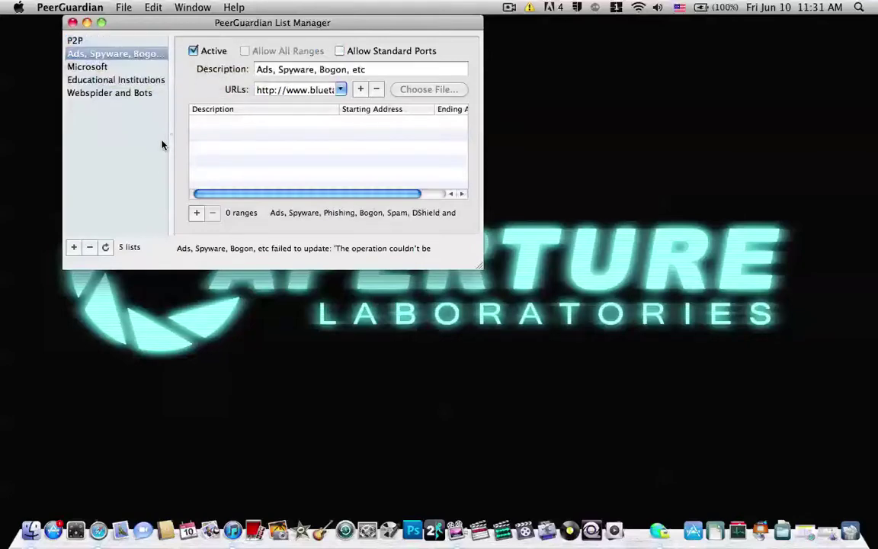
drag(173, 134, 210, 135)
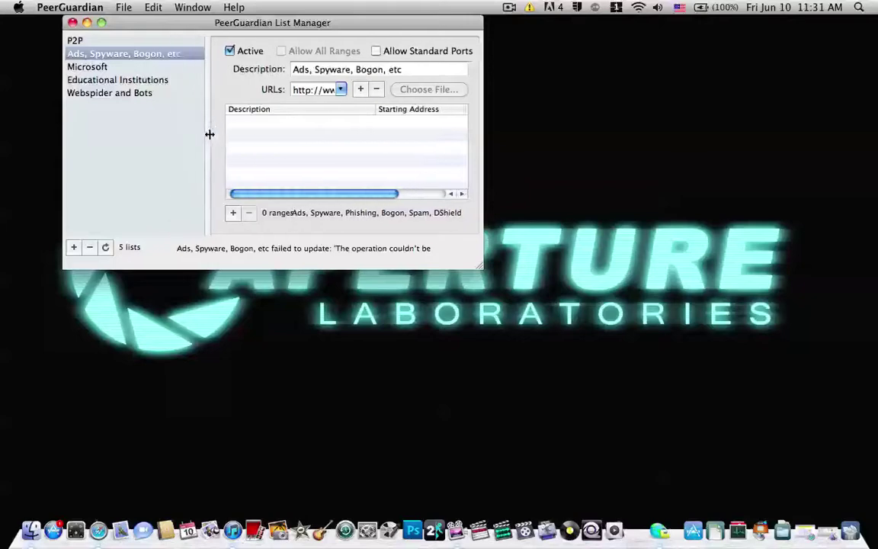
click(99, 68)
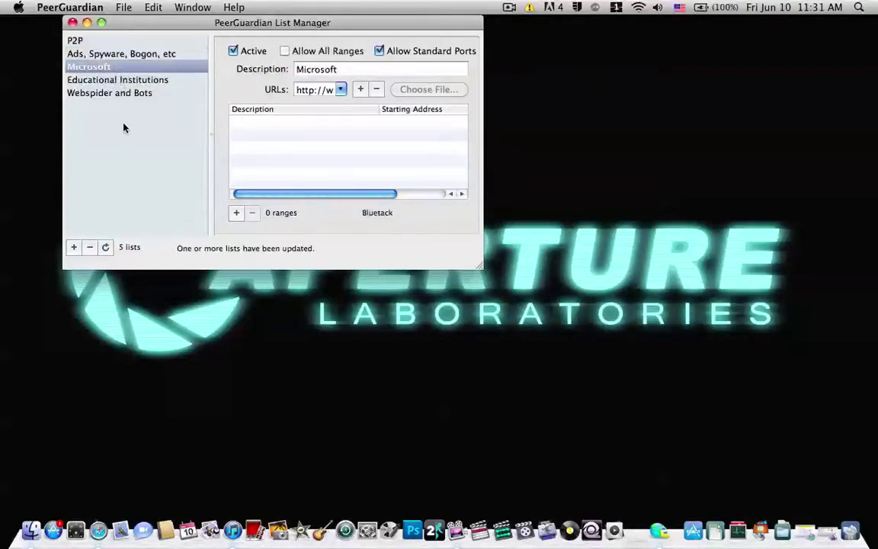
click(128, 42)
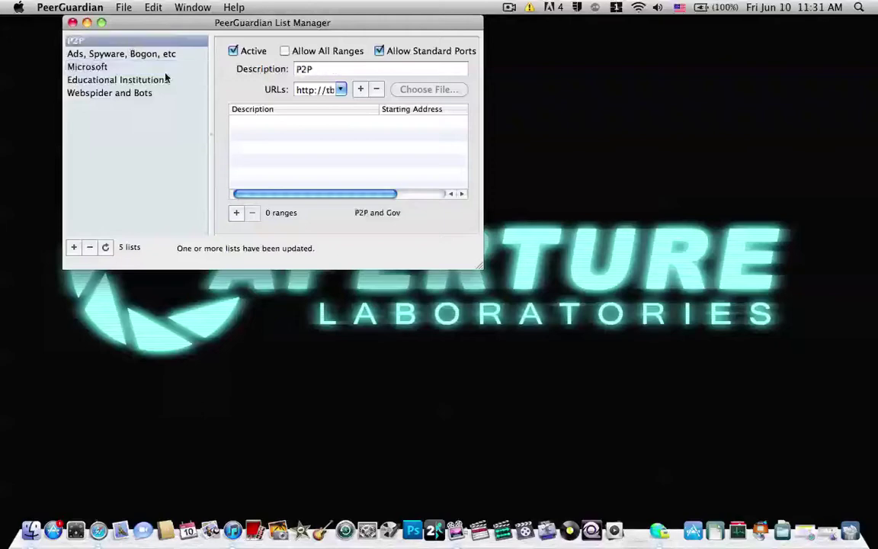
Check the URL choices of the P2P list and narrow the column of list names.
click(342, 90)
click(344, 91)
drag(212, 137, 154, 140)
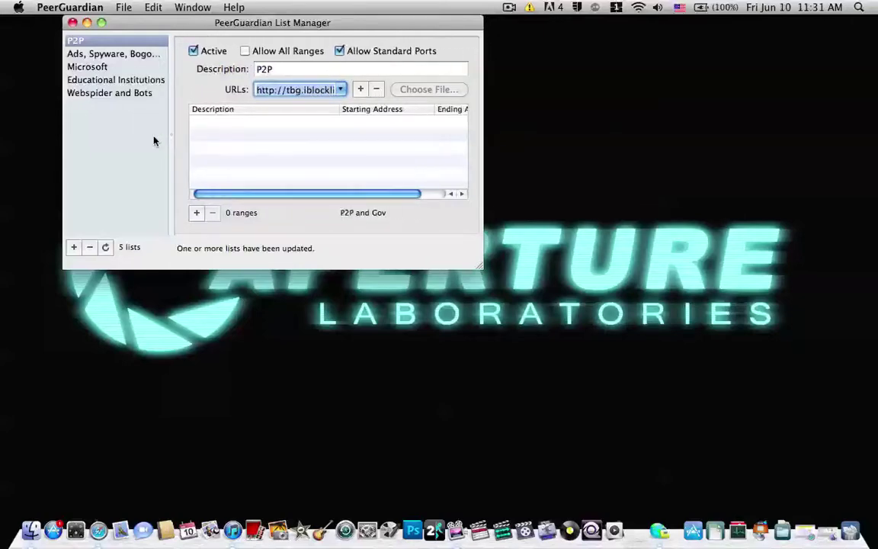
click(343, 90)
click(342, 104)
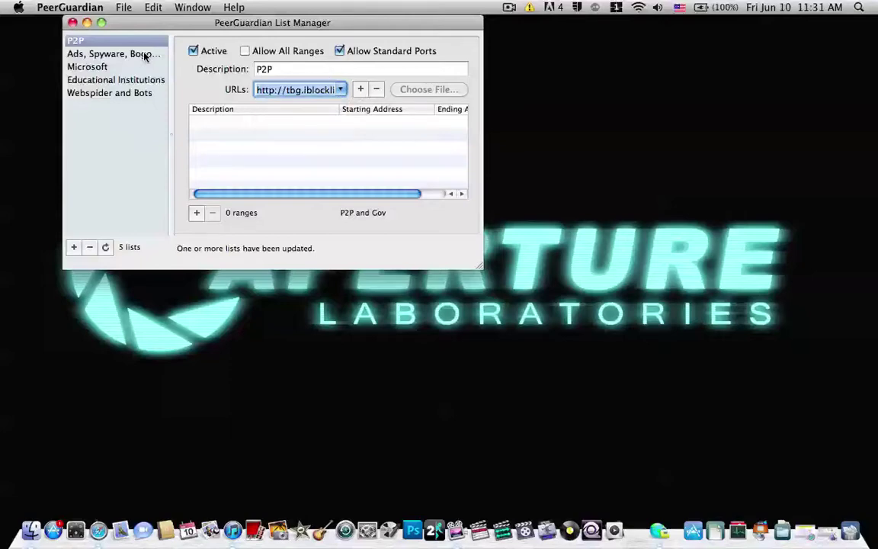
Enlarge and reposition the List Manager window, and start a new URL entry for the P2P list.
drag(480, 263, 862, 438)
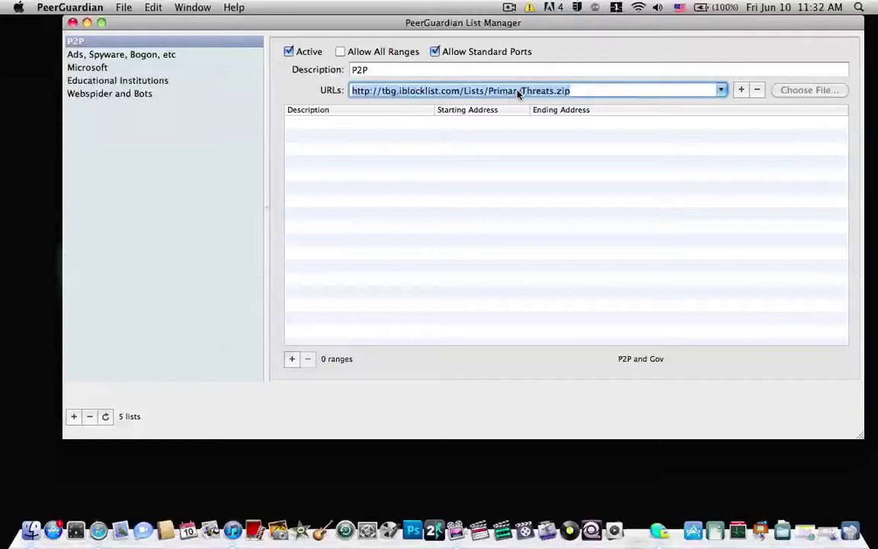
drag(515, 22, 473, 18)
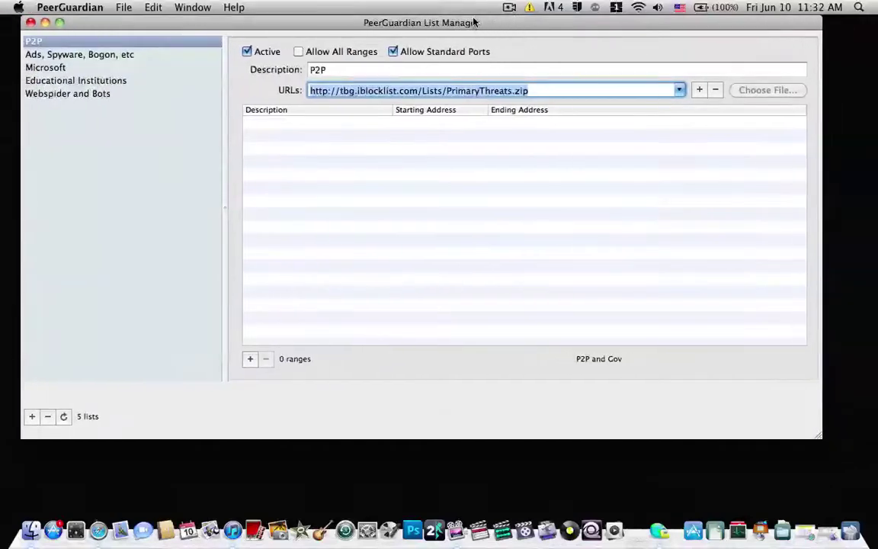
click(700, 90)
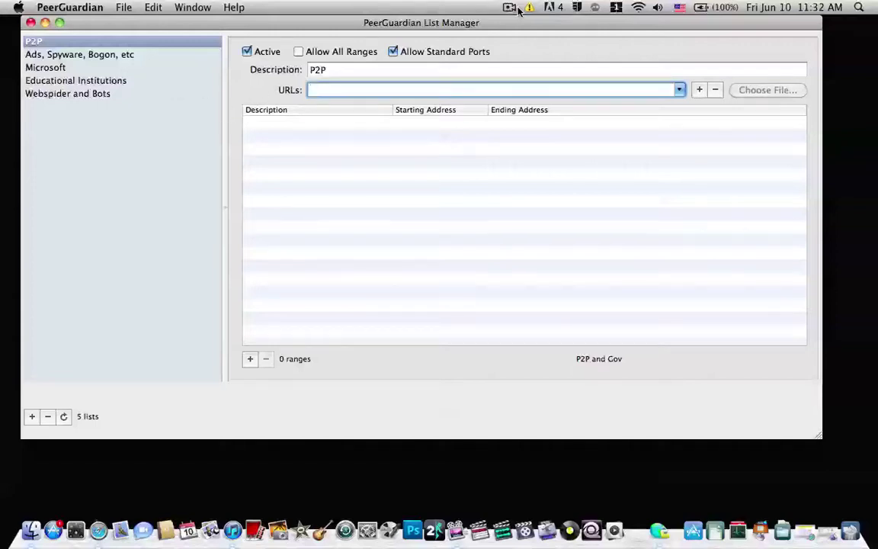
click(507, 8)
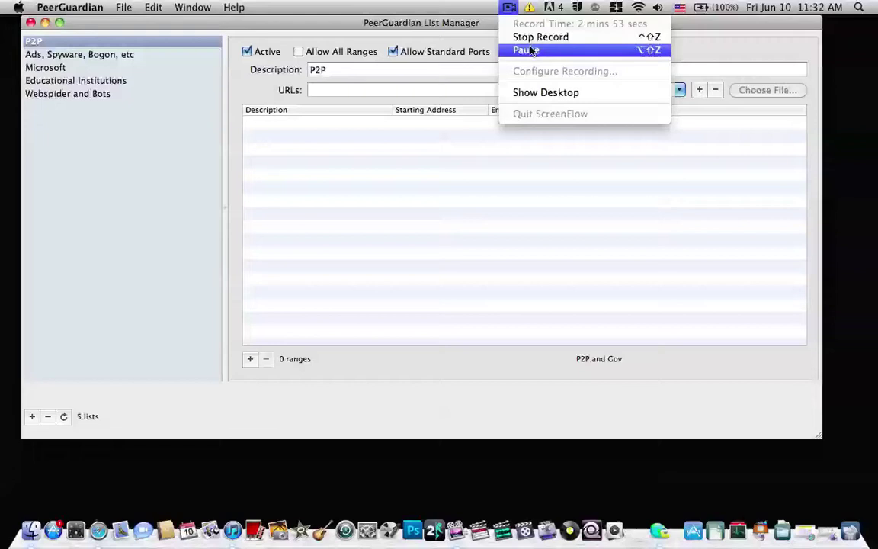
click(531, 50)
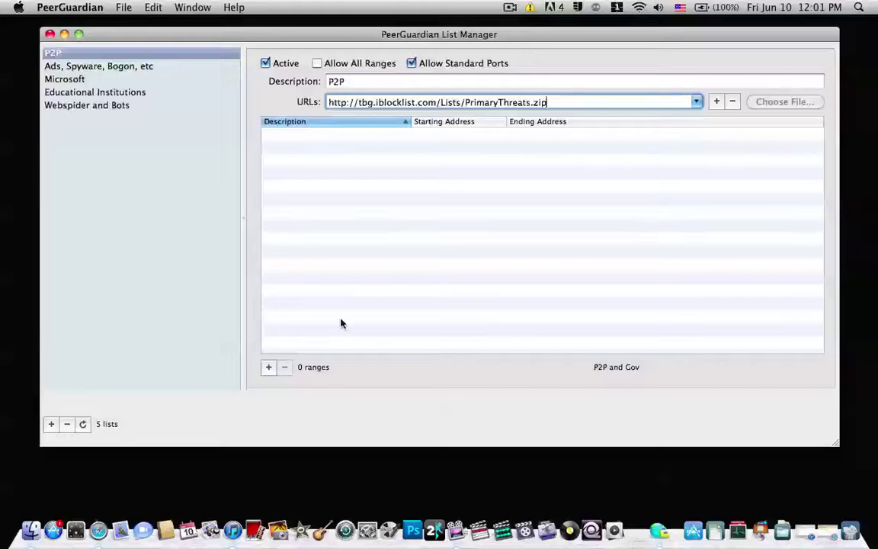
View the I-BlockList home page in Safari, then minimise it and return to the PeerGuardian List Manager.
click(109, 523)
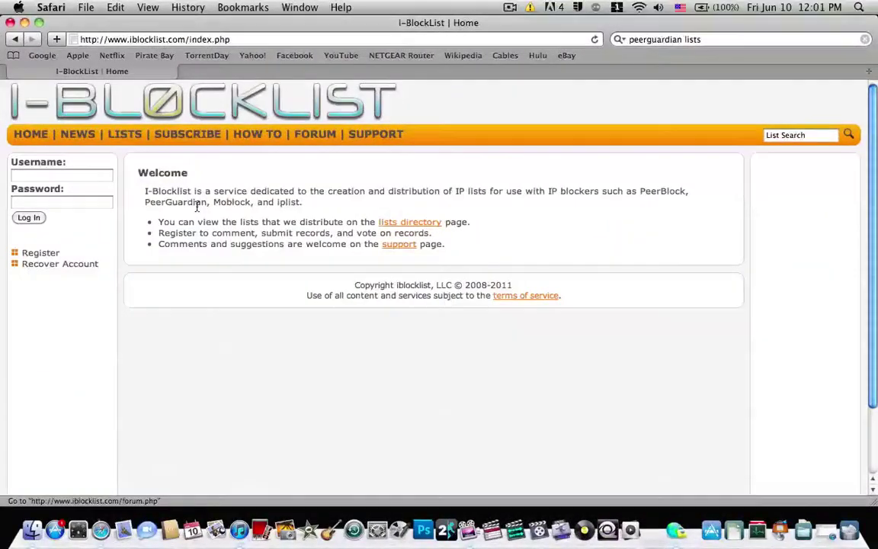
click(25, 22)
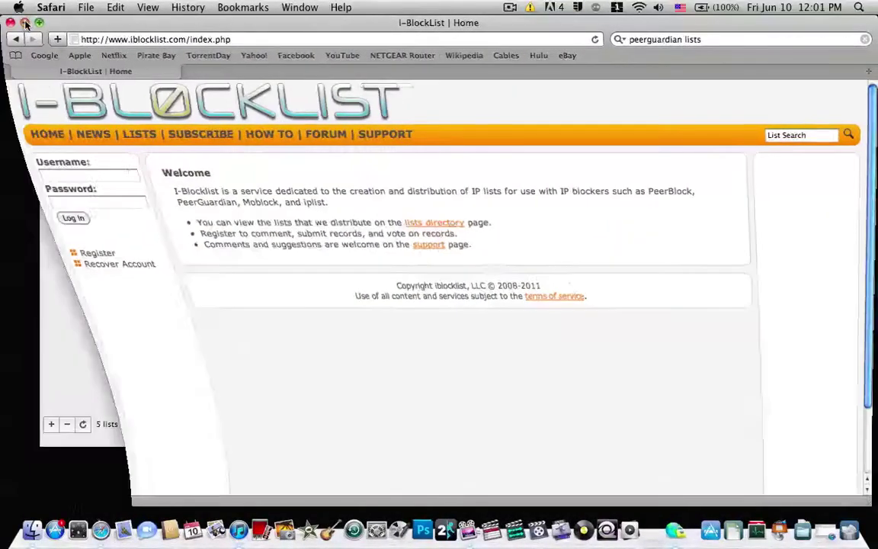
click(275, 37)
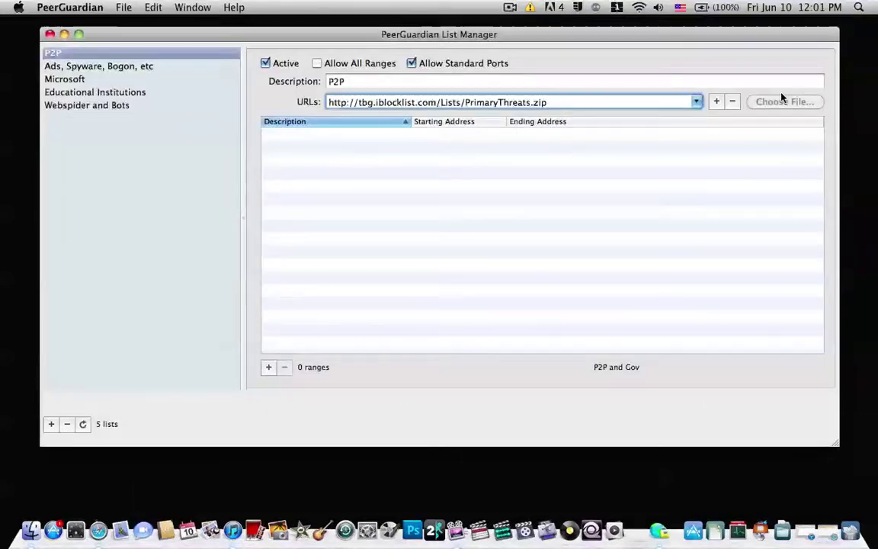
Examine the download URLs of the P2P list and the Ads, Spyware, Bogon, etc list.
click(697, 101)
click(126, 69)
click(127, 68)
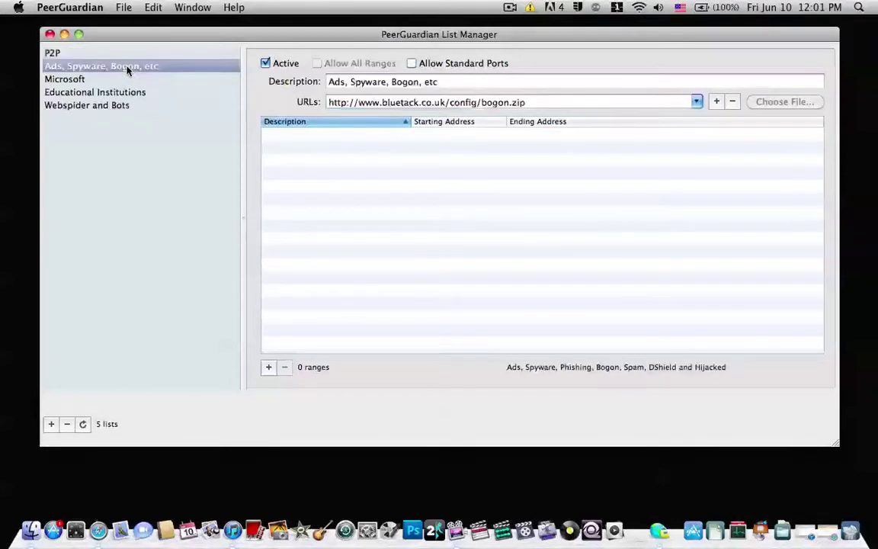
click(697, 102)
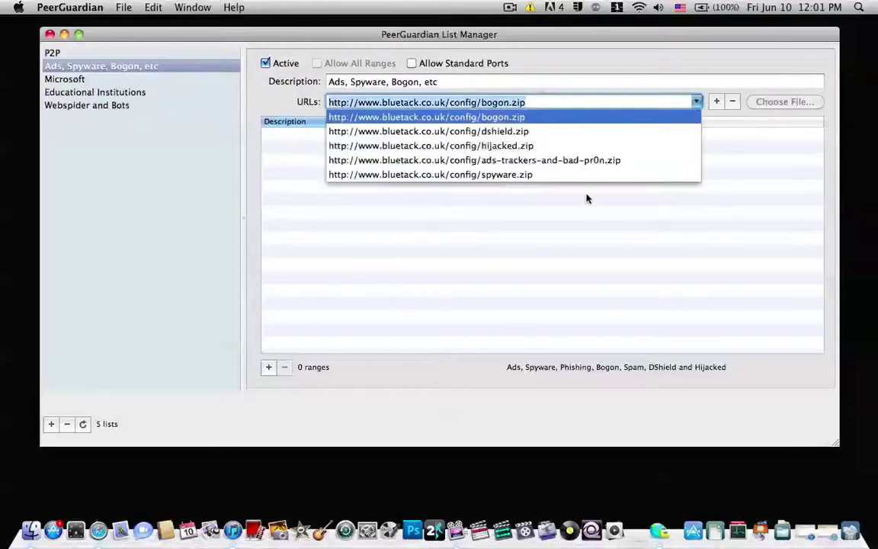
Open the Microsoft list, toggle Allow Standard Ports off and back on, and show the list's URLs.
click(83, 82)
click(84, 82)
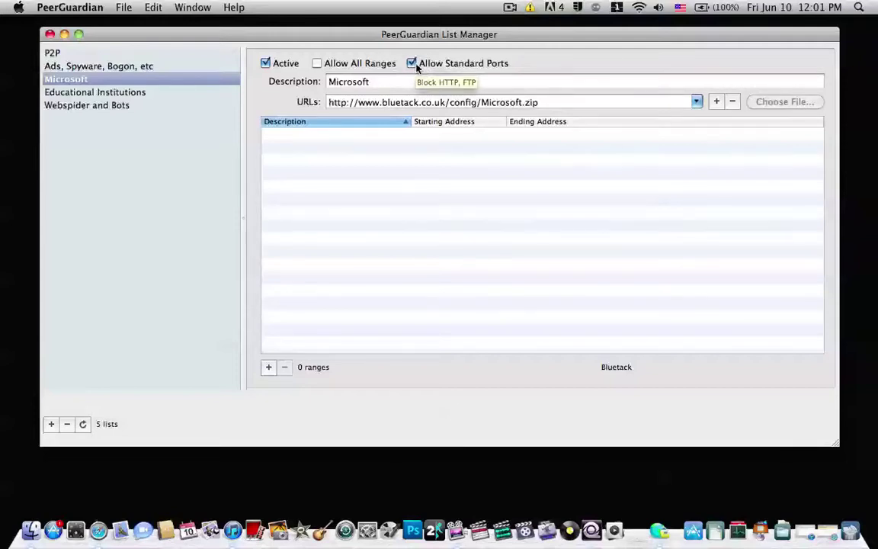
click(412, 65)
click(412, 65)
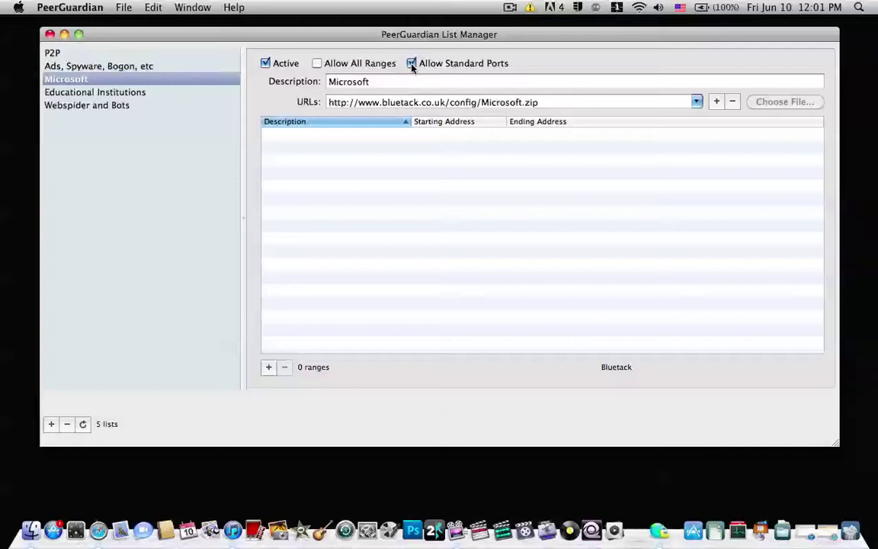
click(411, 64)
click(412, 64)
click(697, 101)
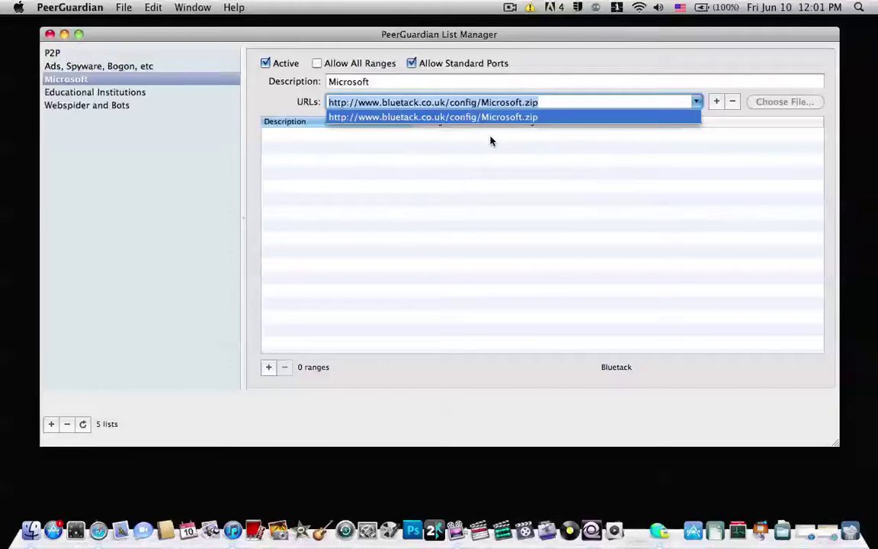
Select the Educational Institutions list, make it active and show its URLs.
click(347, 121)
click(133, 104)
click(140, 94)
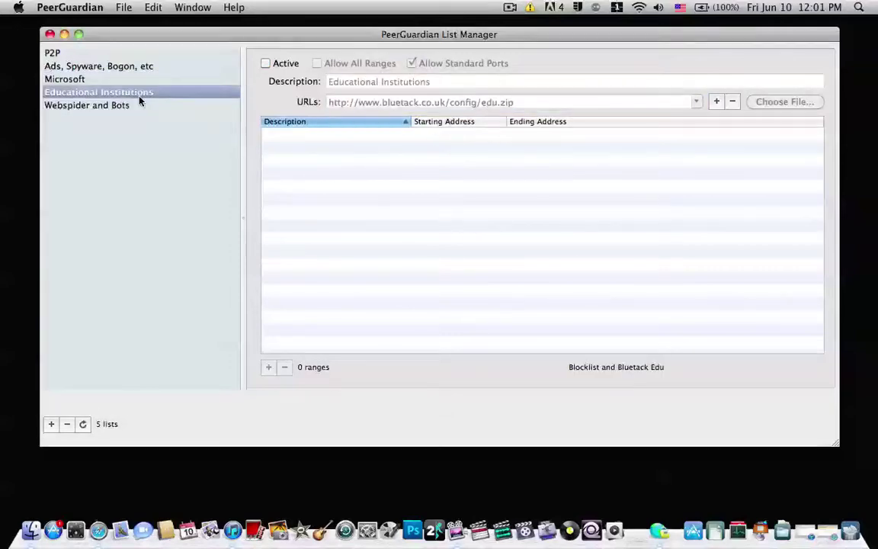
click(265, 64)
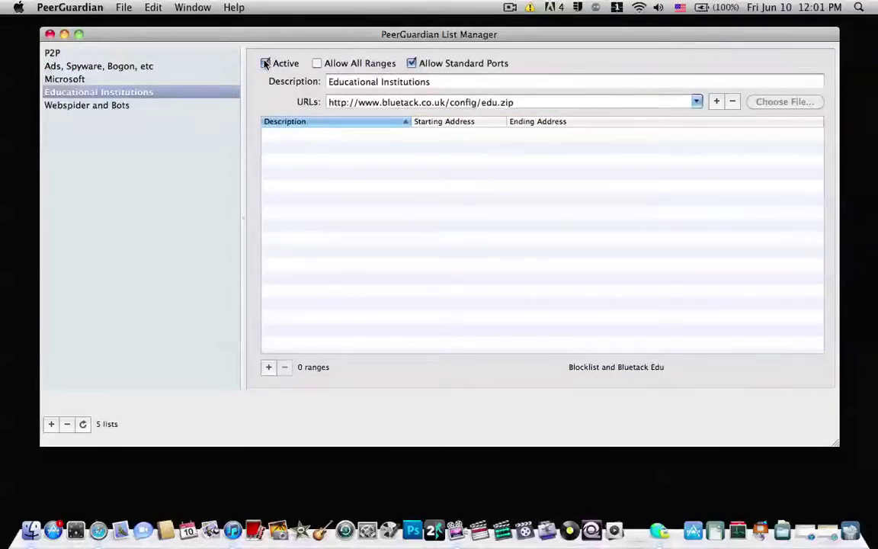
click(696, 105)
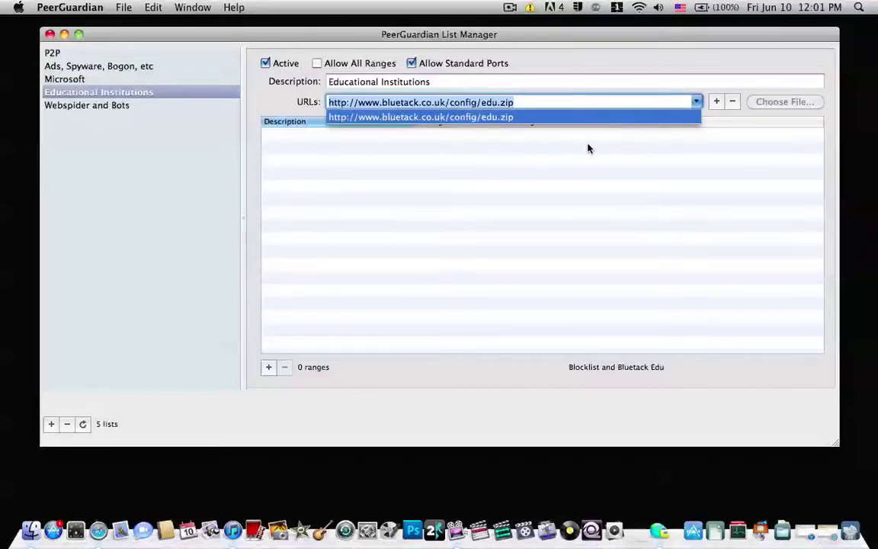
Select the Webspider and Bots list, make it active and show its URLs.
click(151, 107)
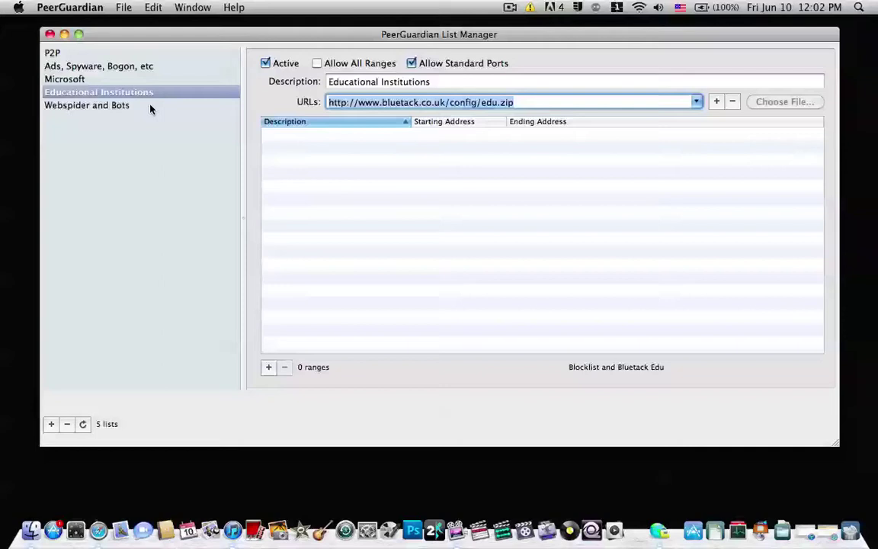
click(107, 108)
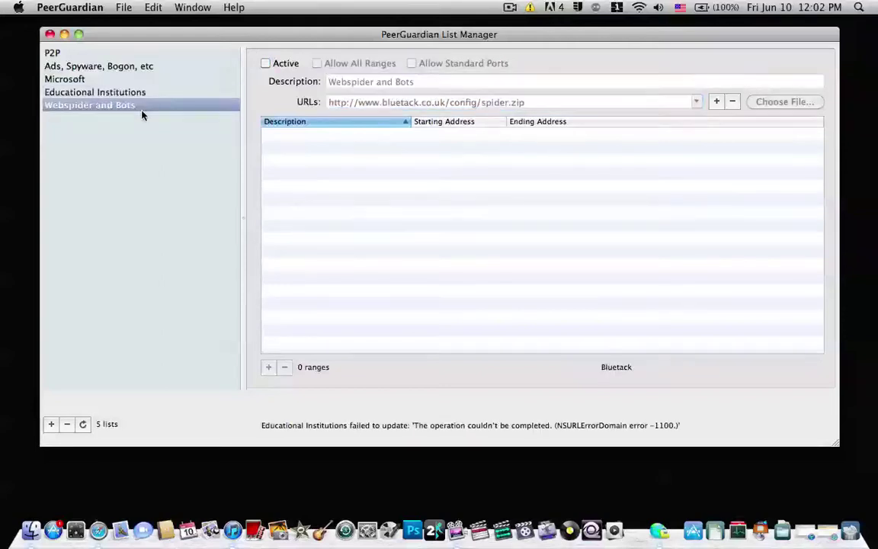
click(266, 63)
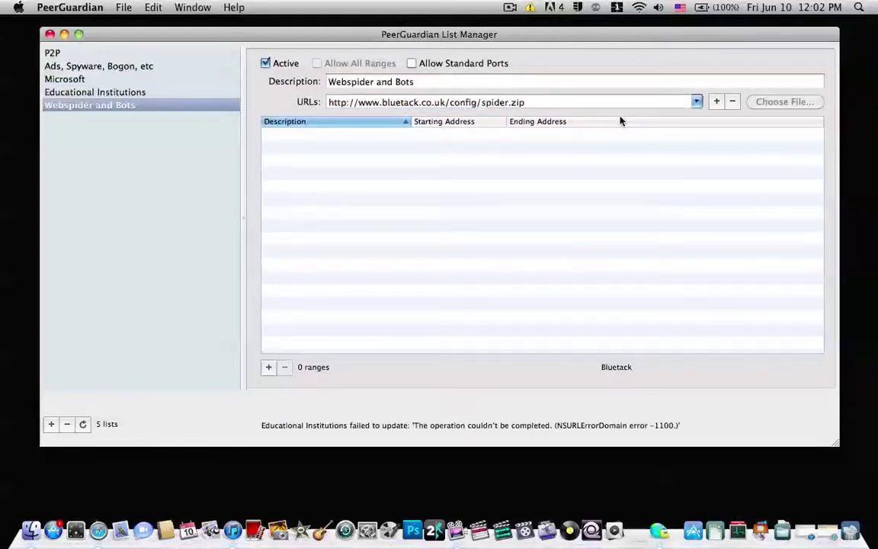
click(697, 103)
click(494, 157)
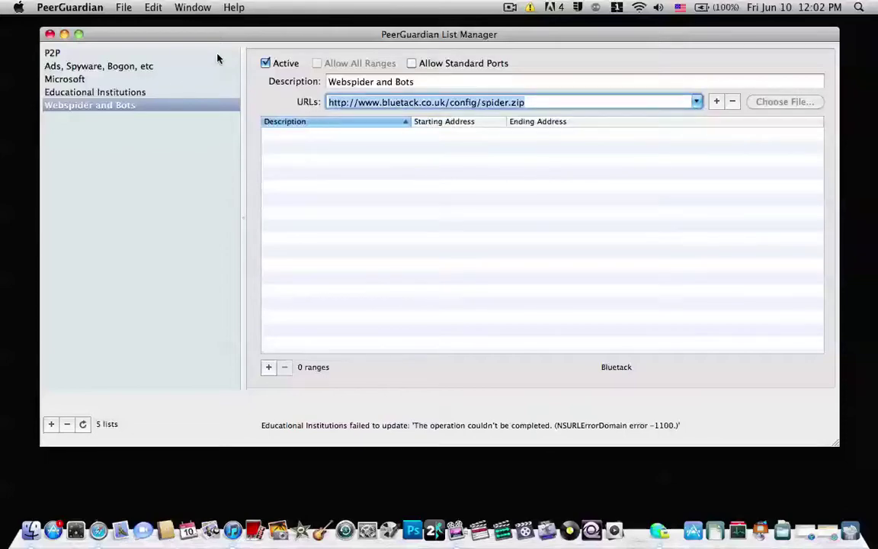
Review the settings of the Educational Institutions, Microsoft, Ads, Spyware, Bogon, etc and P2P lists in turn.
click(152, 92)
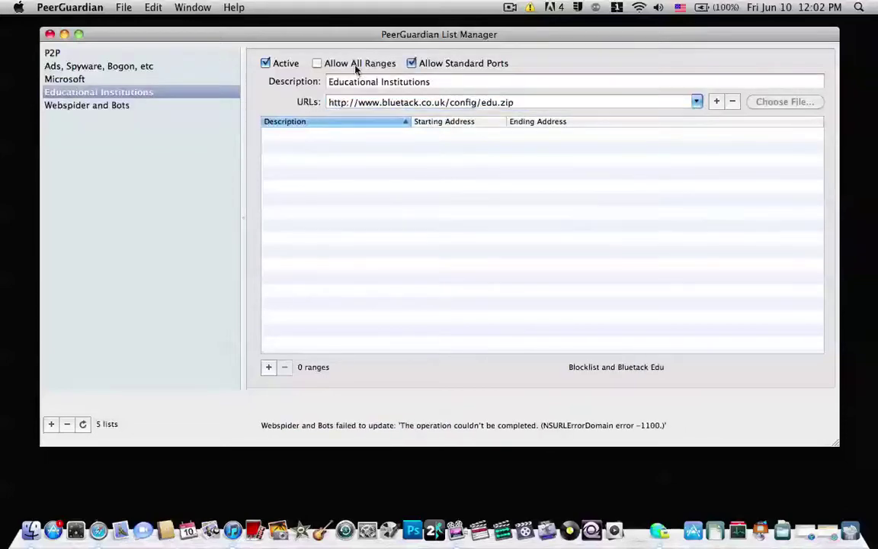
click(137, 80)
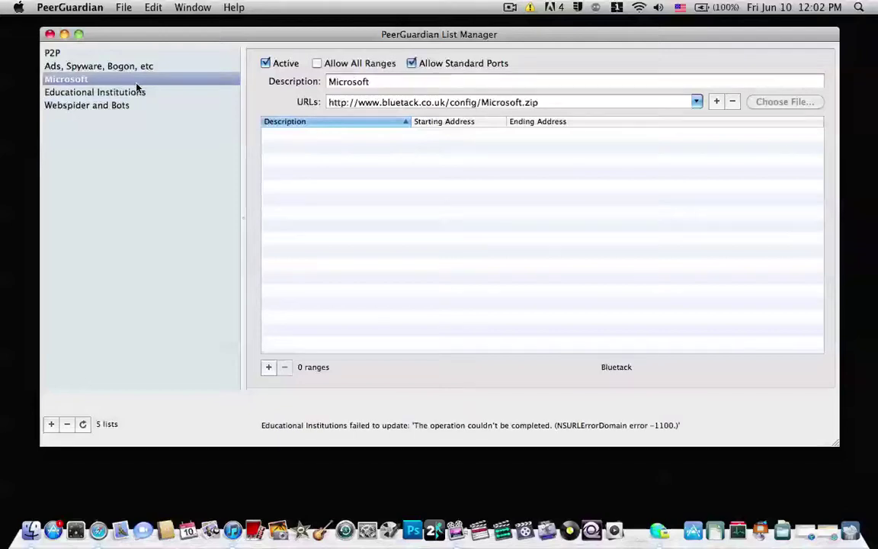
click(203, 66)
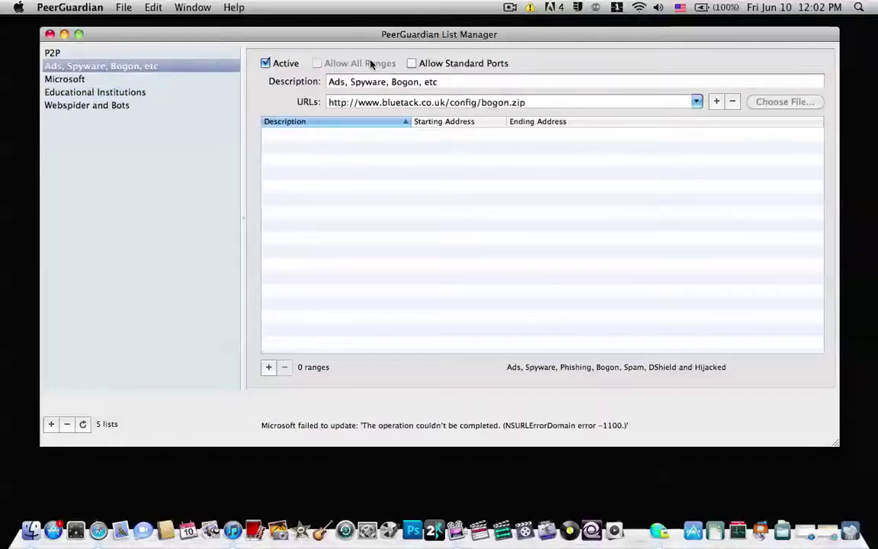
click(79, 50)
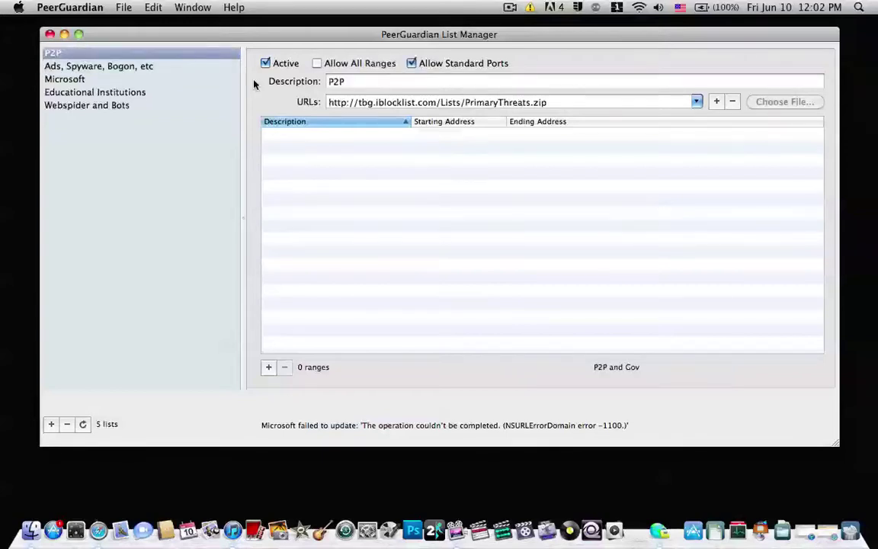
click(151, 8)
mouse_move(123, 7)
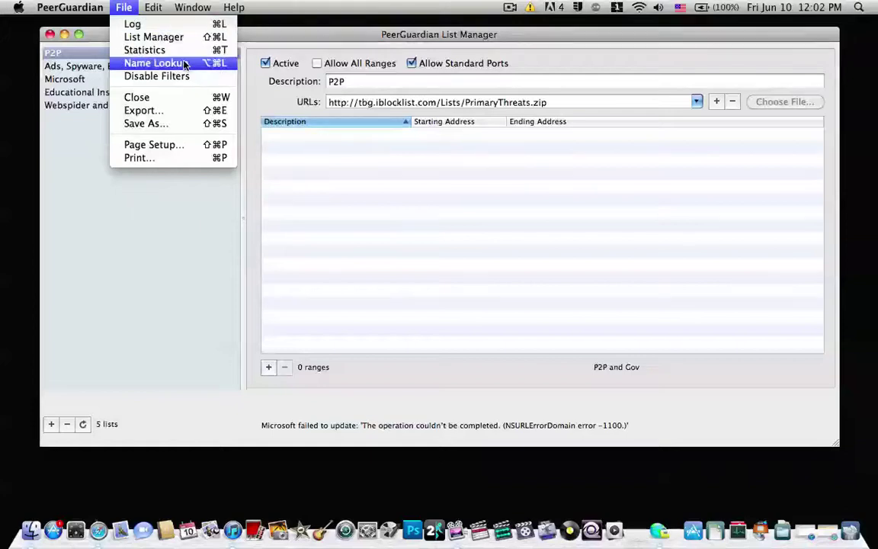
click(332, 18)
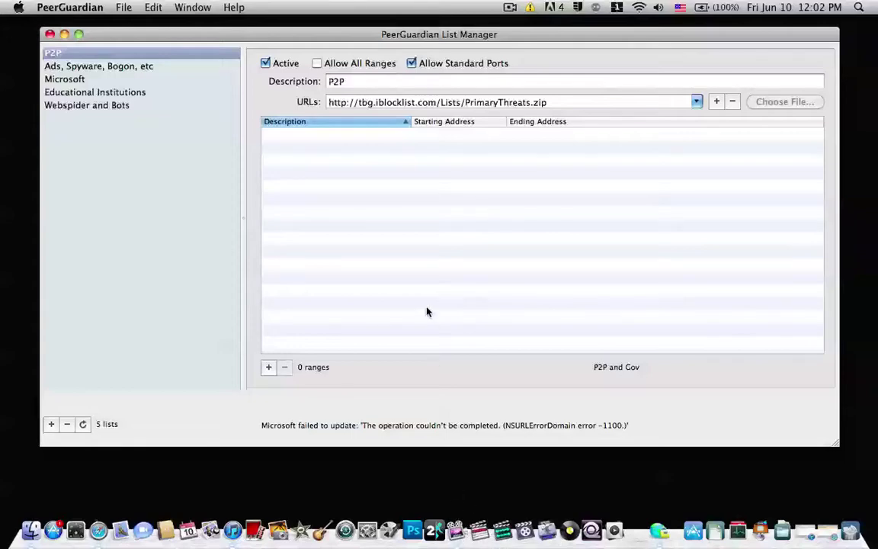
click(509, 7)
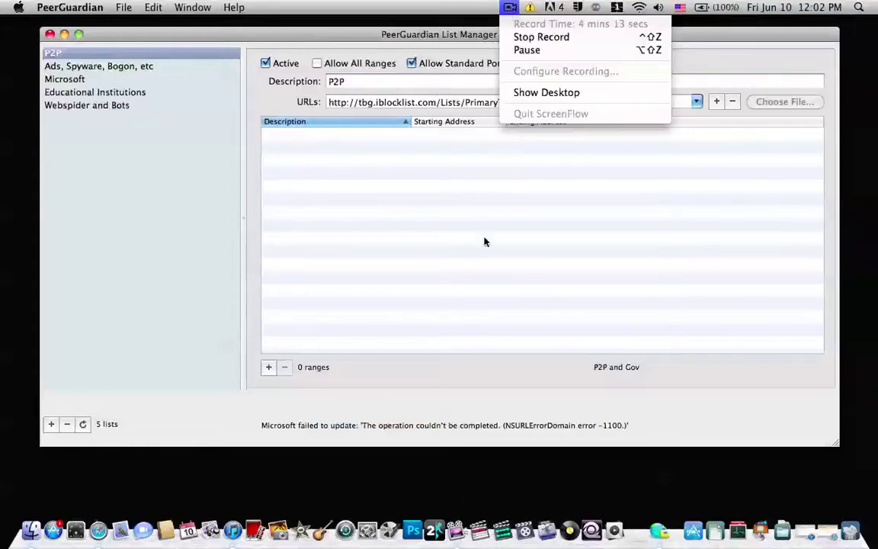
click(510, 7)
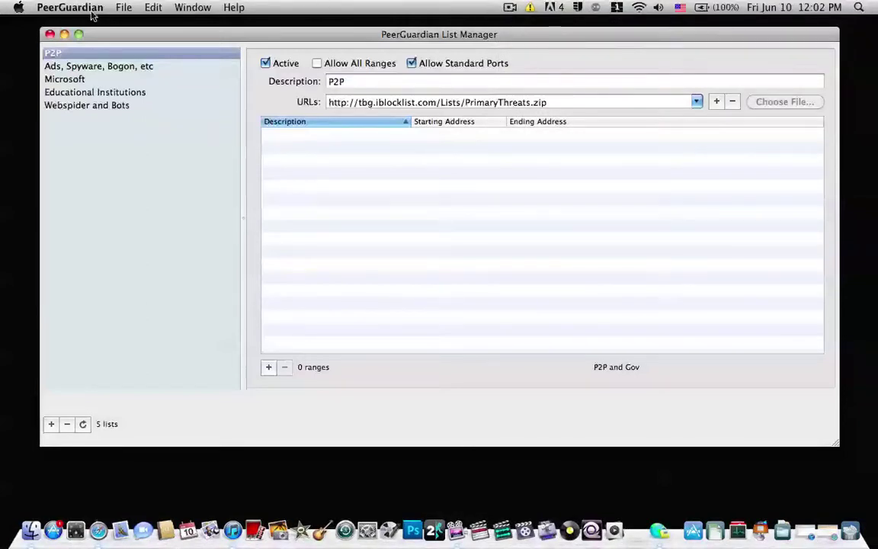
Open the PeerGuardian Statistics window.
click(122, 7)
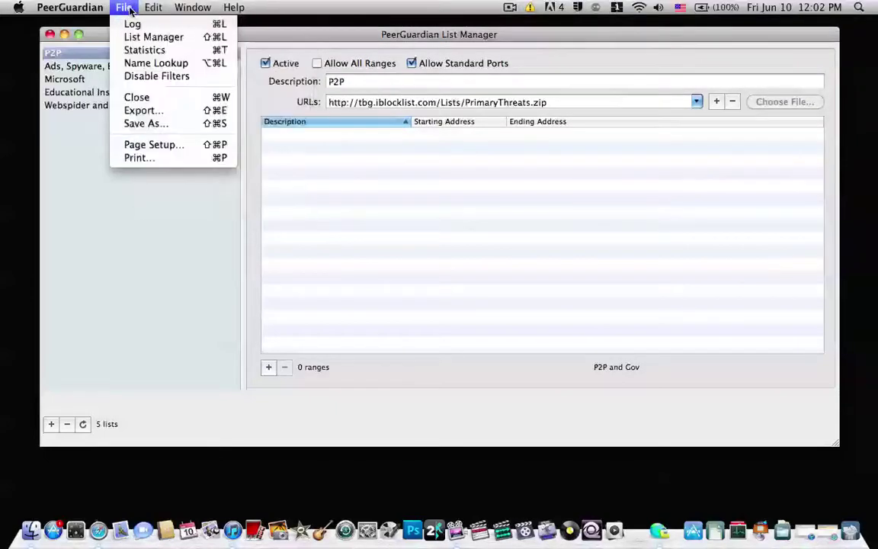
click(157, 50)
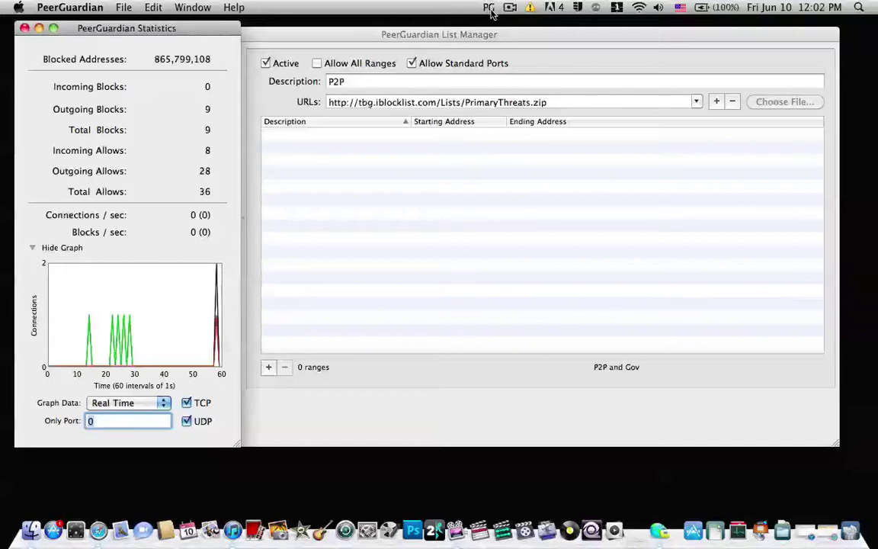
click(489, 9)
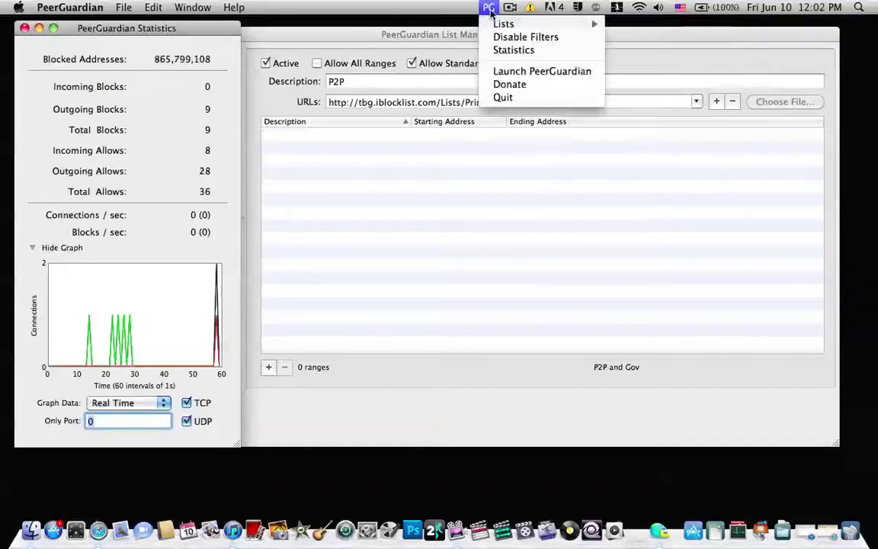
click(519, 40)
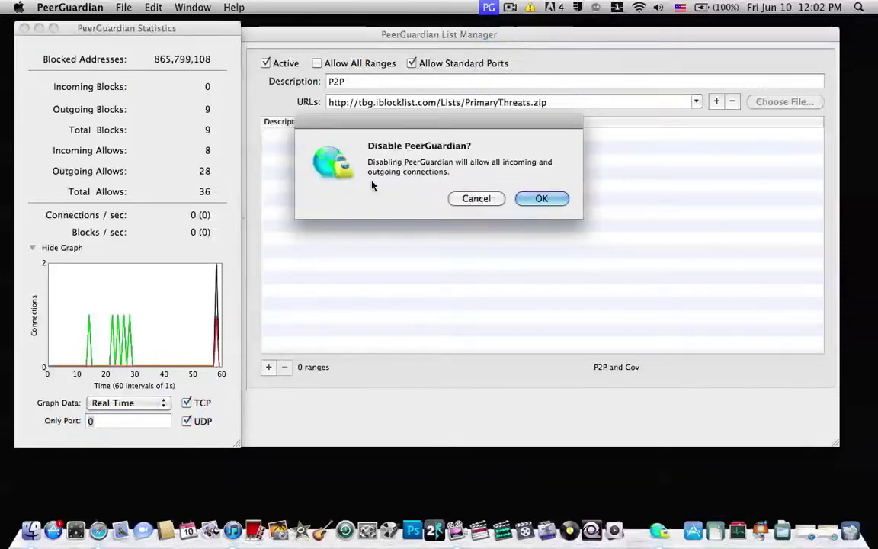
click(477, 197)
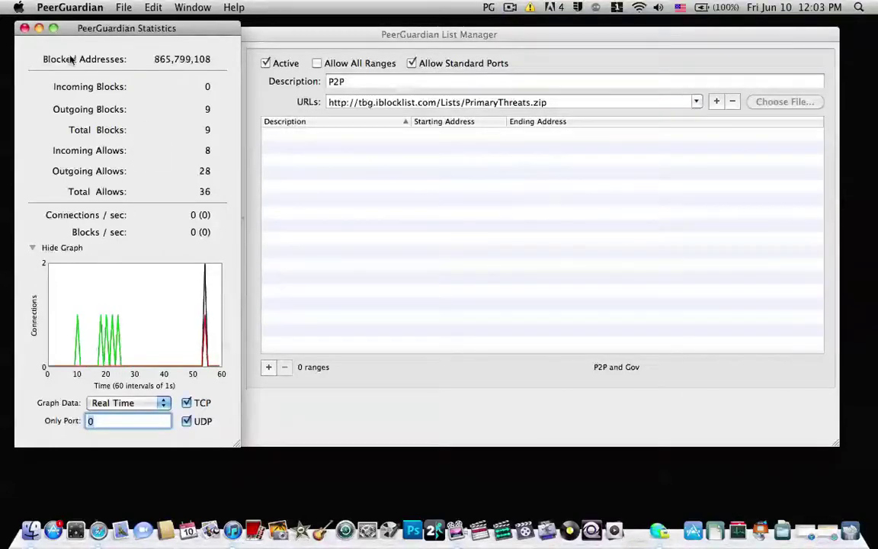
Move the Statistics window over the middle of the List Manager, examine its block and allow figures, and close it.
drag(105, 34, 366, 59)
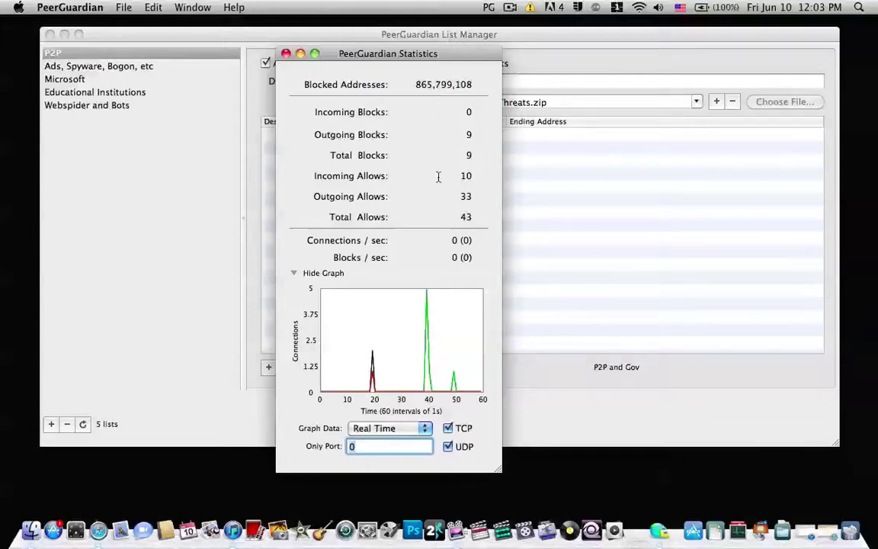
click(286, 53)
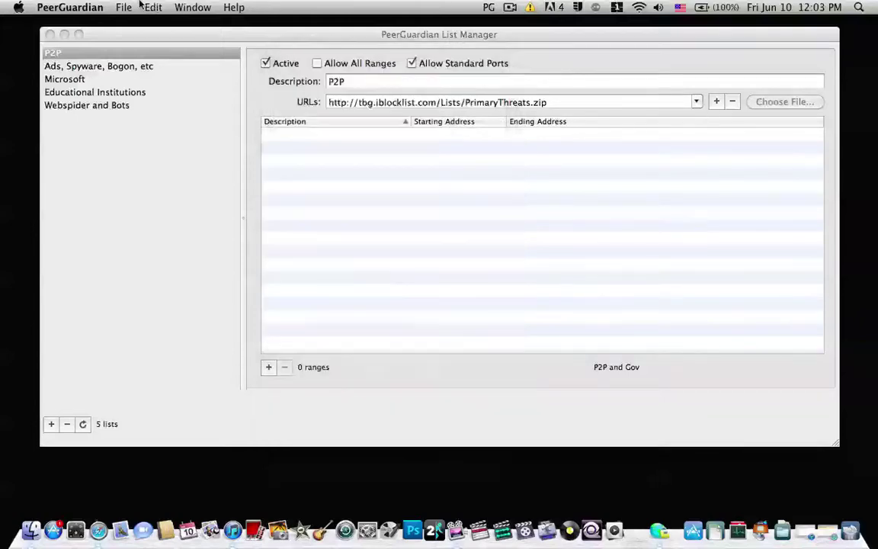
Open the PeerGuardian log, turn on Display Blocked Addresses Only and close the log window.
click(127, 7)
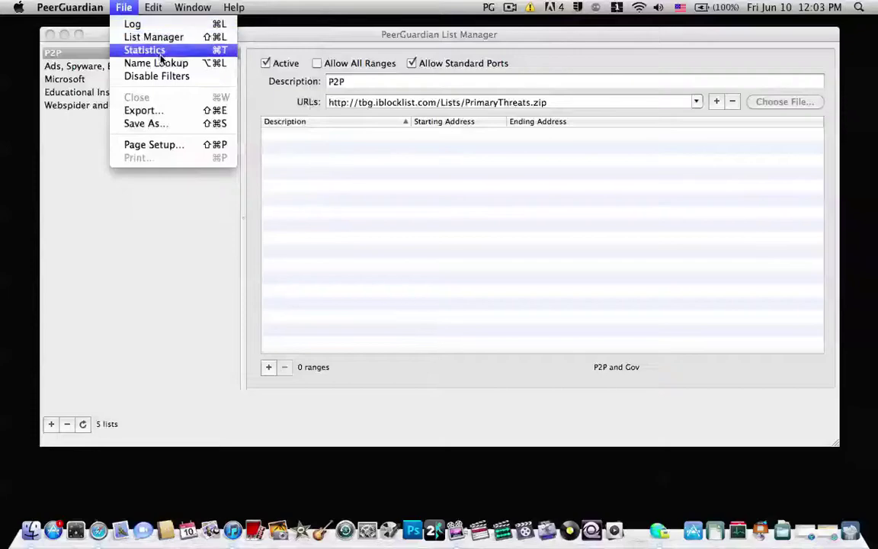
click(134, 24)
click(46, 317)
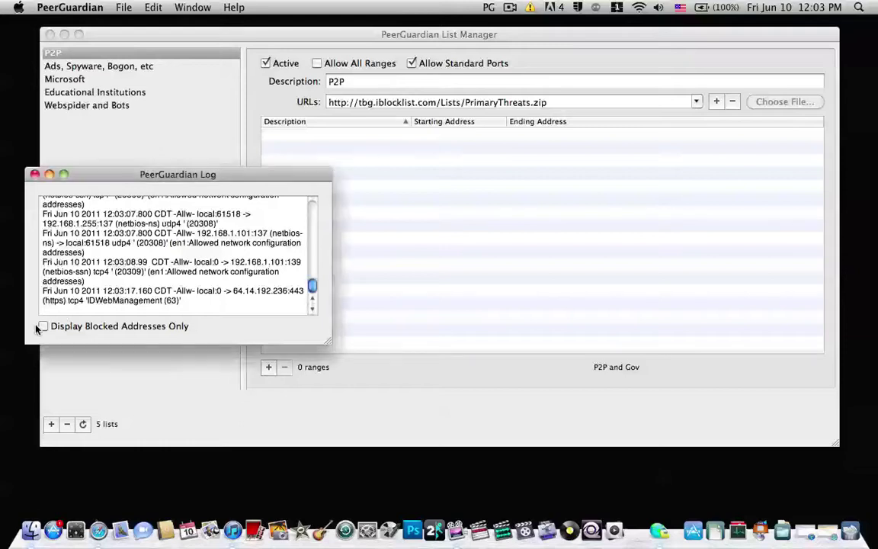
click(44, 326)
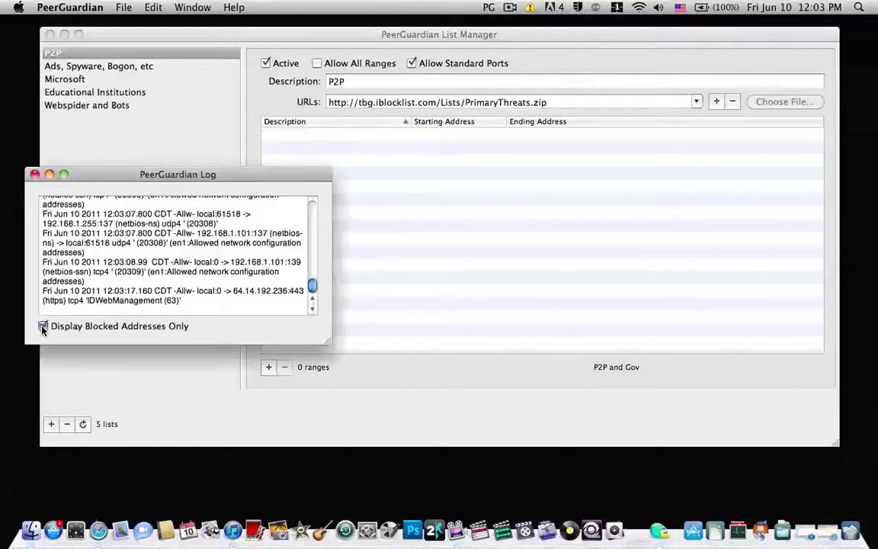
click(35, 174)
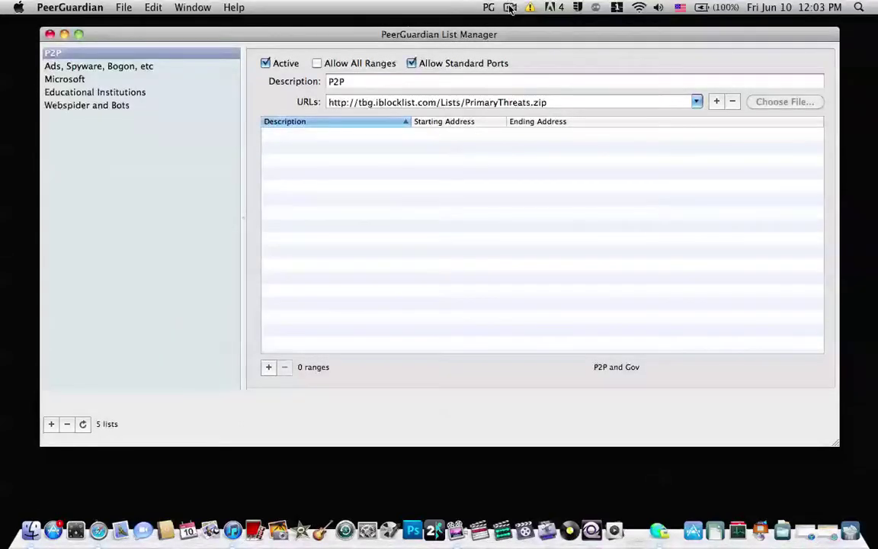
Switch to the I-BlockList page in Safari, open the lists directory and look through it.
key(F9)
key(Down)
key(Down)
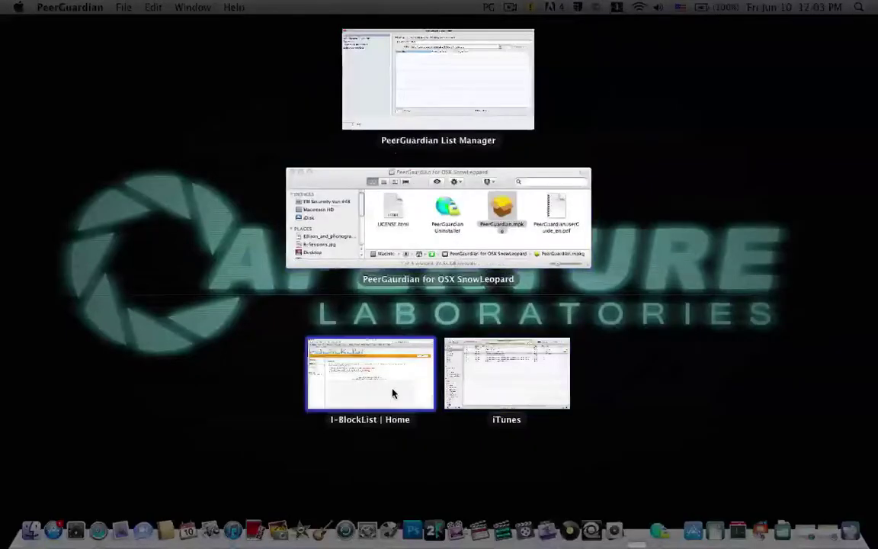
key(Return)
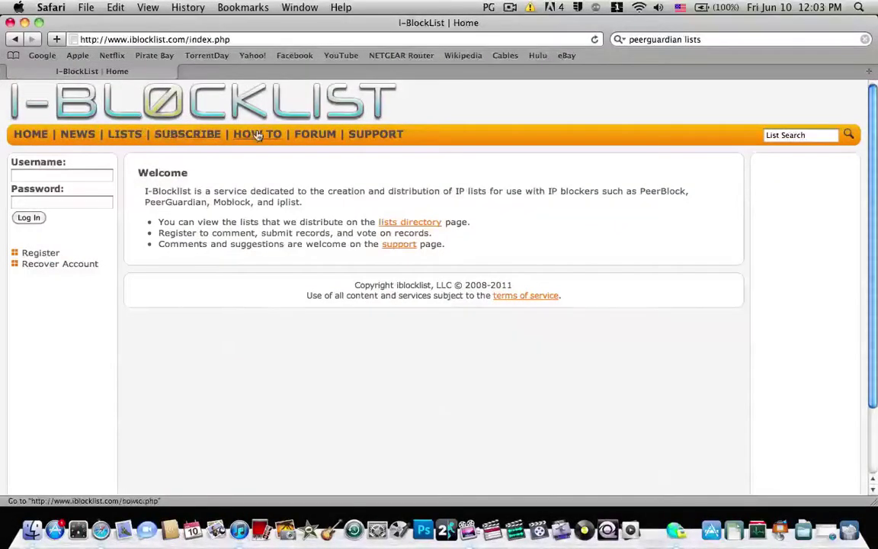
click(431, 222)
scroll(355, 250, down, 10)
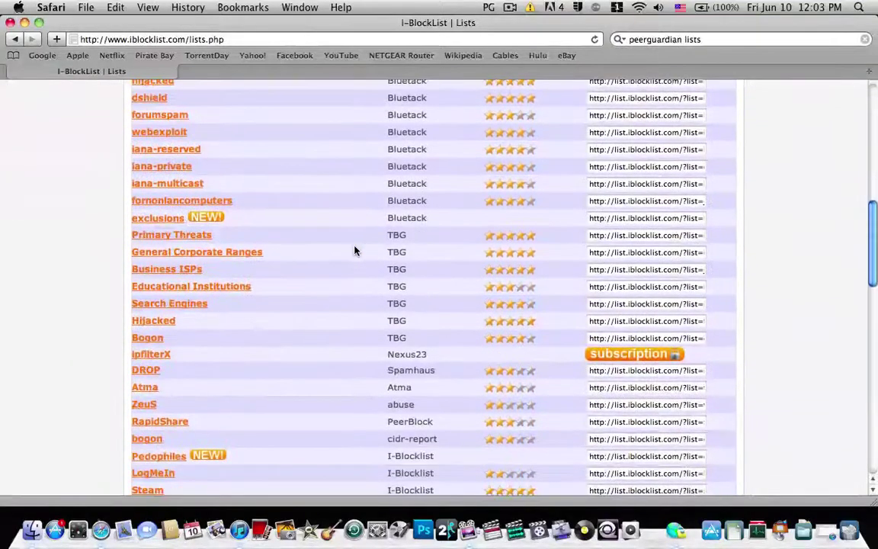
scroll(354, 250, up, 10)
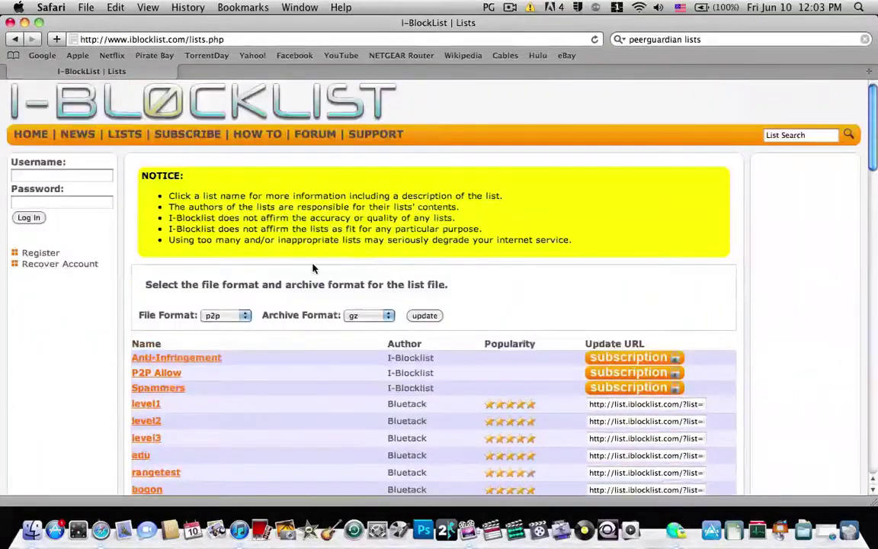
right_click(183, 239)
click(231, 242)
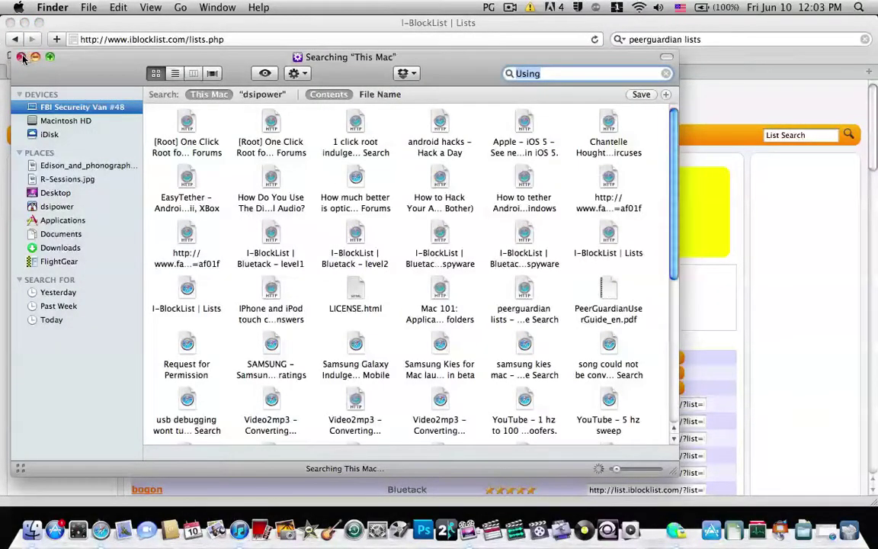
click(21, 57)
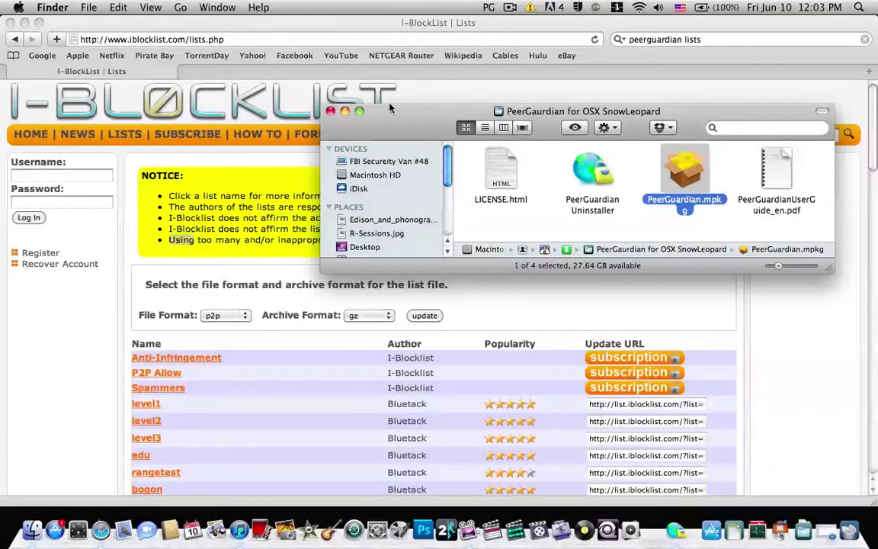
Close the PeerGuardian installer folder window and examine the I-BlockList directory down to the provider and country lists.
click(331, 111)
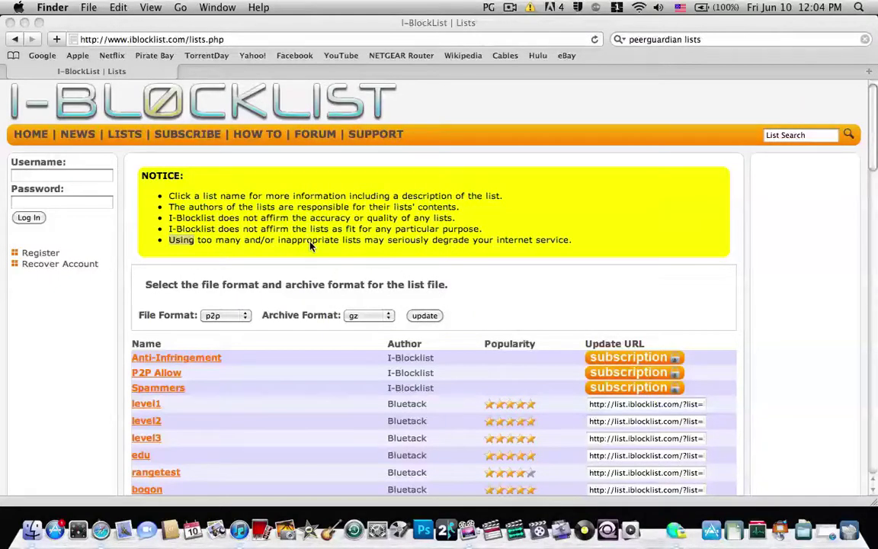
click(238, 234)
scroll(170, 281, down, 10)
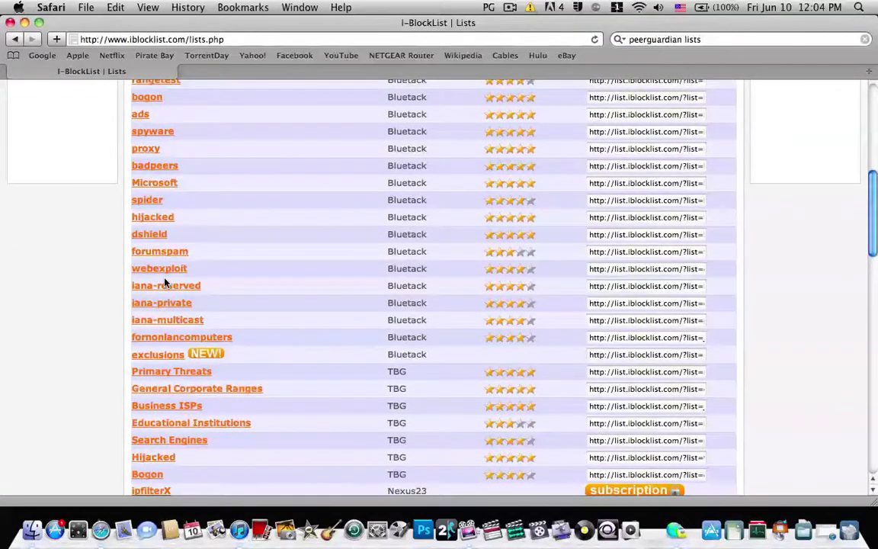
scroll(165, 283, down, 15)
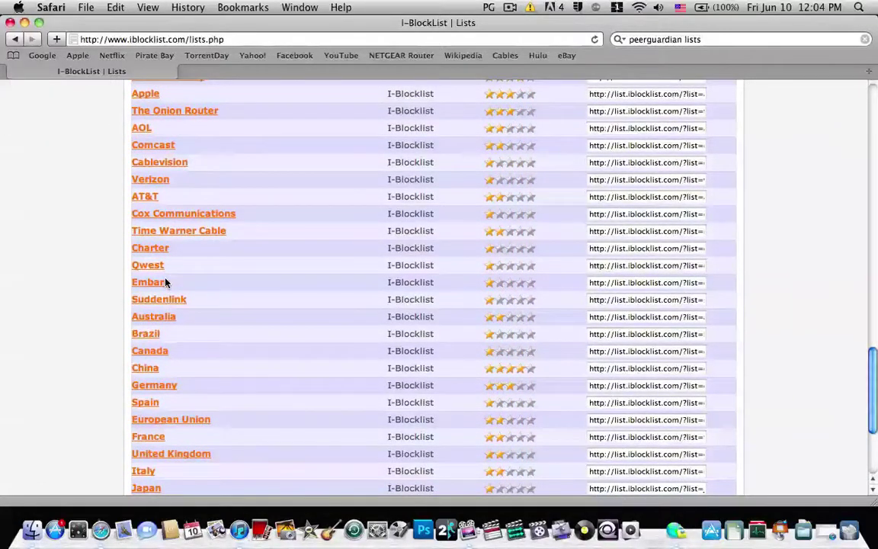
Minimize the Safari window to look at the blocklists in the PeerGuardian List Manager, and bring the I-BlockList page back.
scroll(165, 283, up, 20)
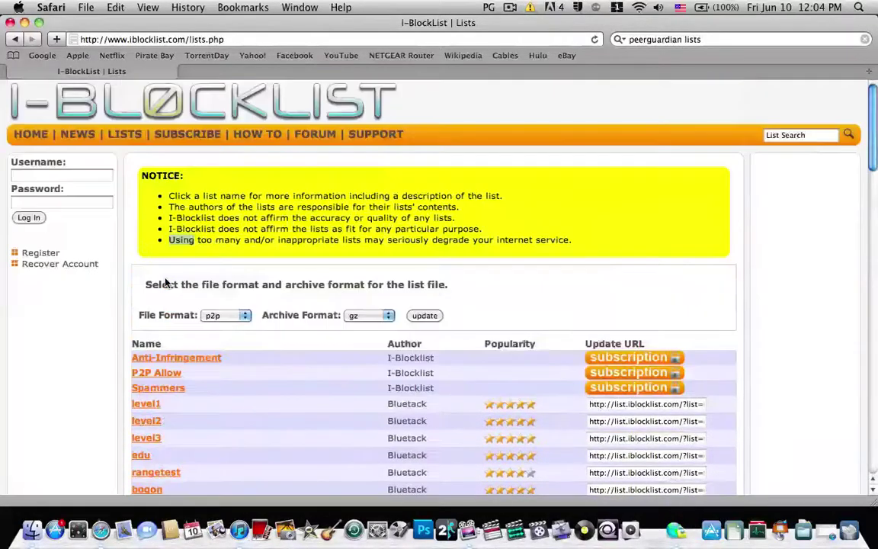
click(25, 23)
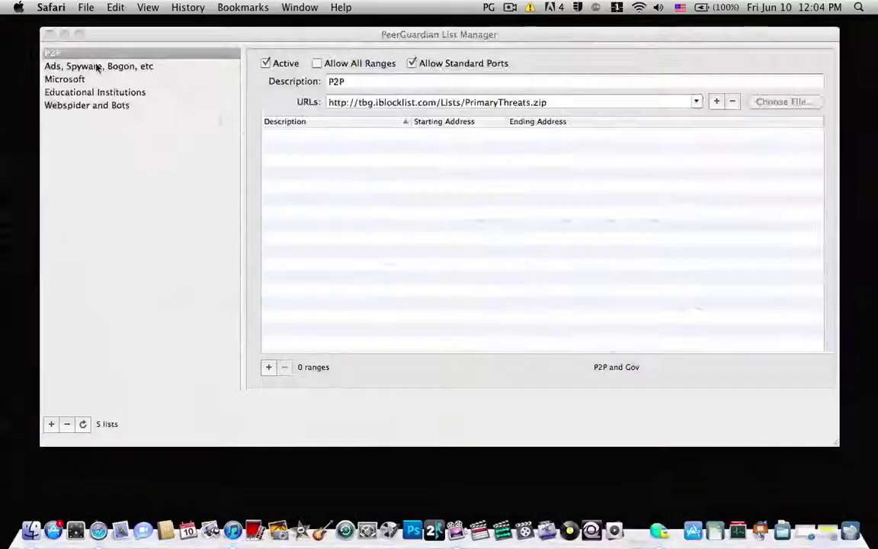
key(F9)
click(420, 348)
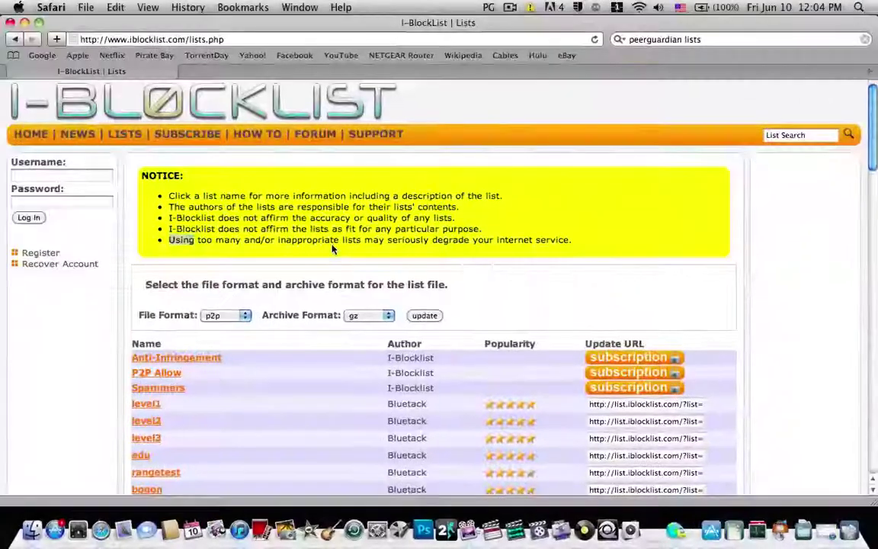
Examine the I-BlockList directory's game, company, provider and country lists and the TBG lists, and return to the PeerGuardian List Manager.
scroll(332, 249, down, 15)
scroll(333, 249, down, 5)
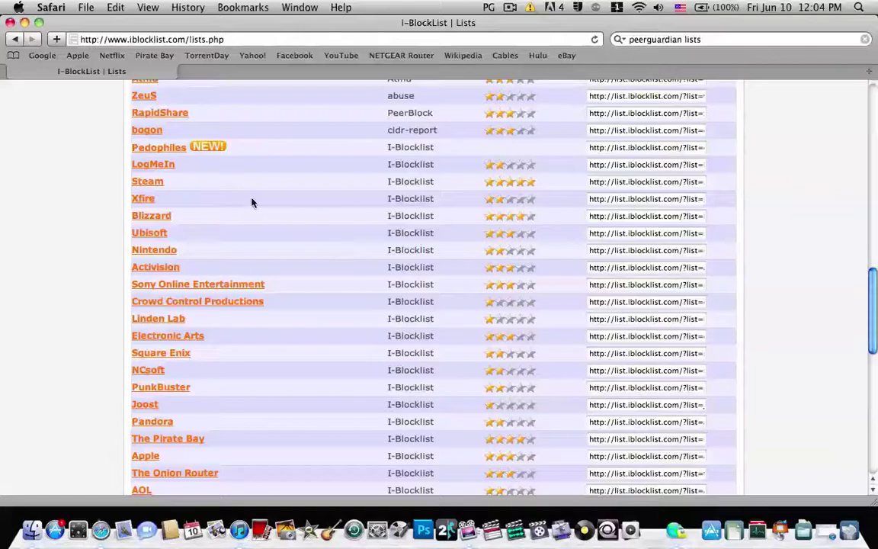
scroll(204, 184, down, 5)
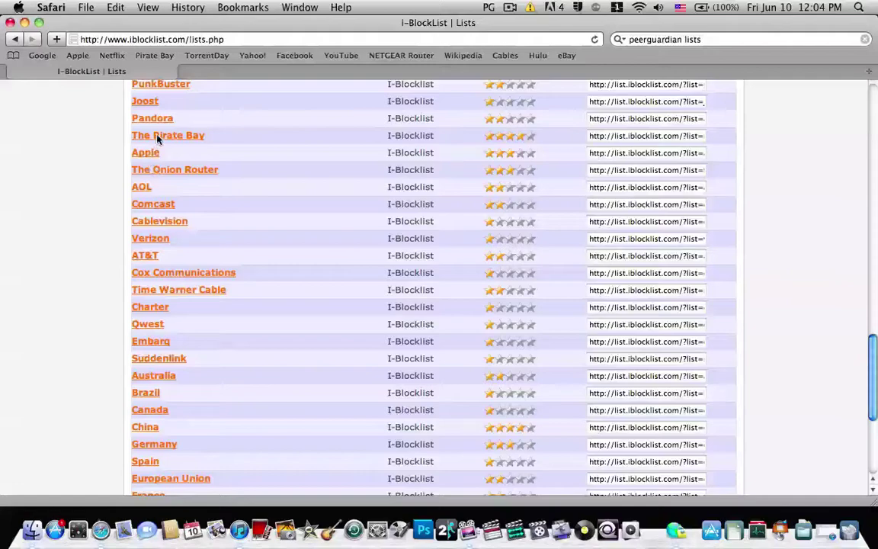
scroll(191, 123, up, 8)
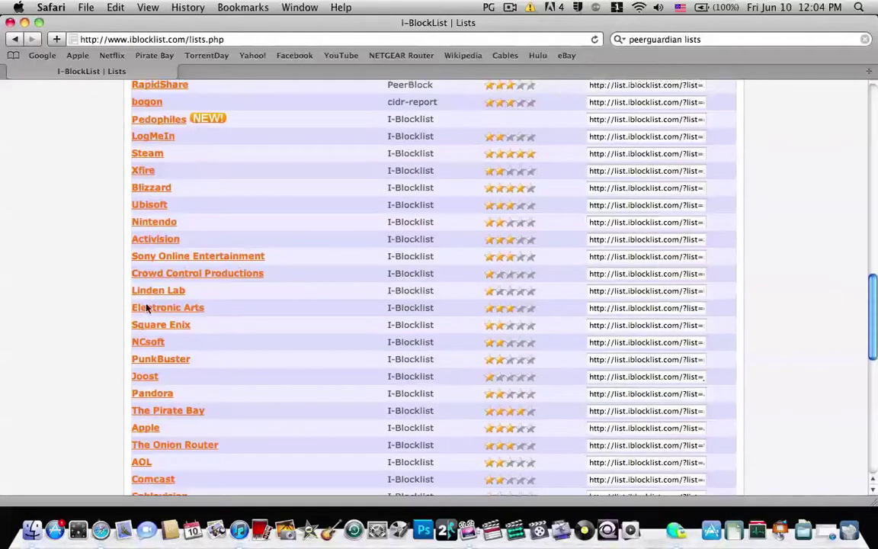
scroll(152, 344, down, 15)
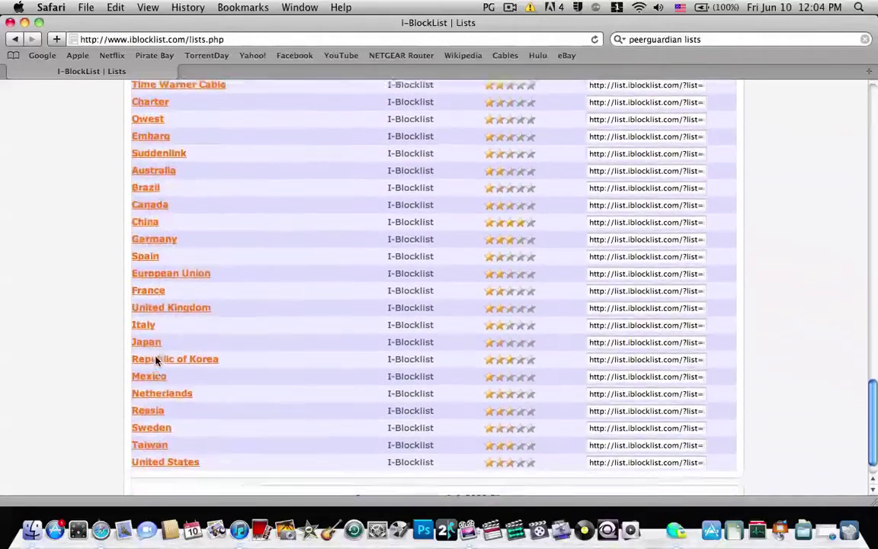
scroll(156, 361, up, 12)
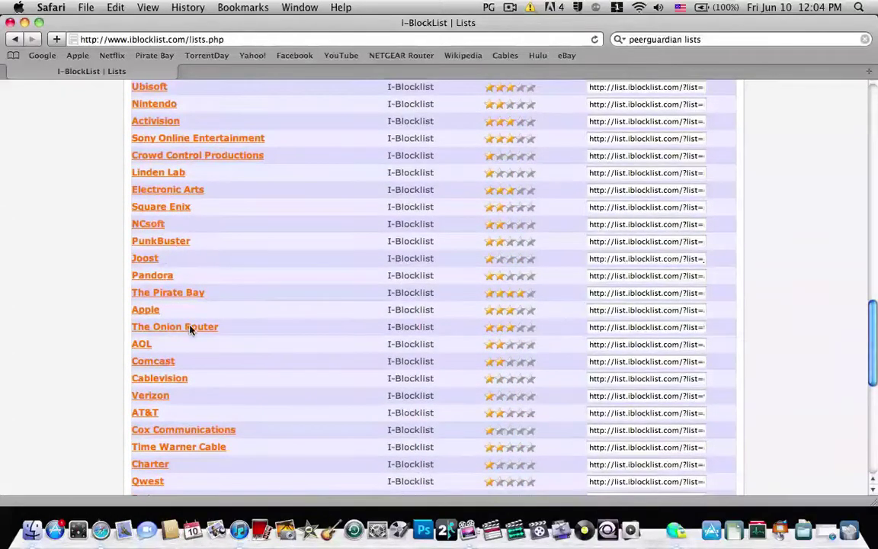
scroll(153, 289, up, 5)
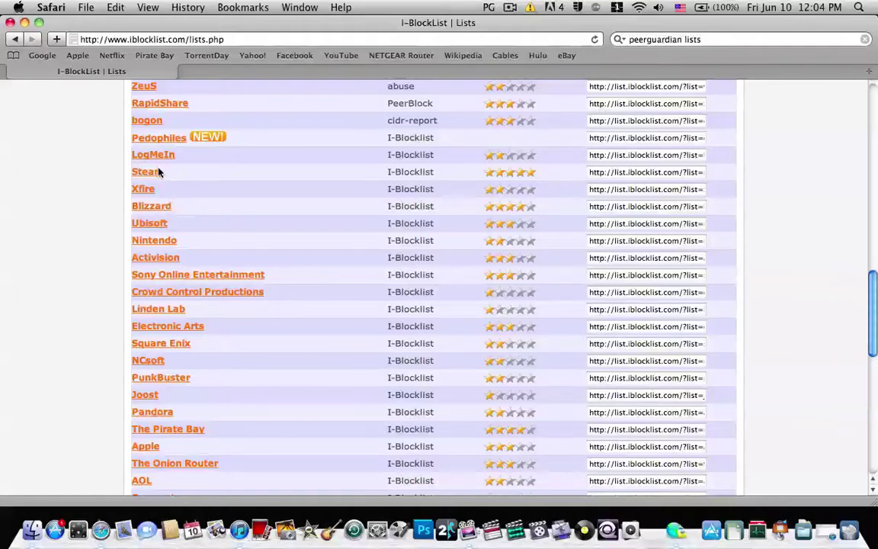
scroll(169, 145, up, 2)
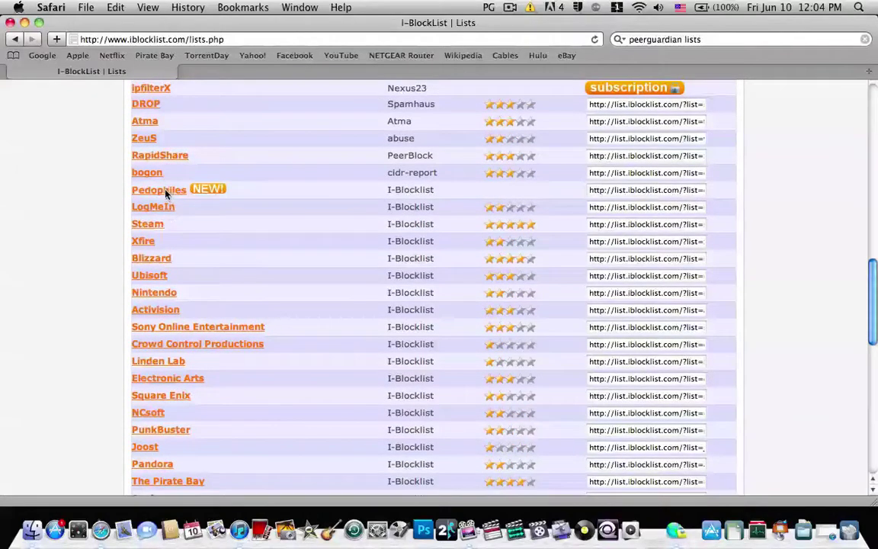
scroll(152, 171, up, 3)
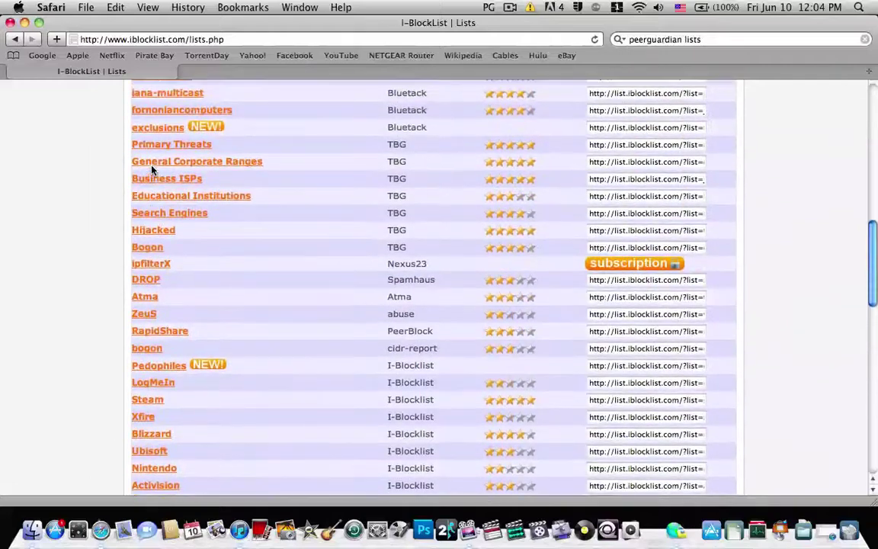
scroll(115, 130, up, 5)
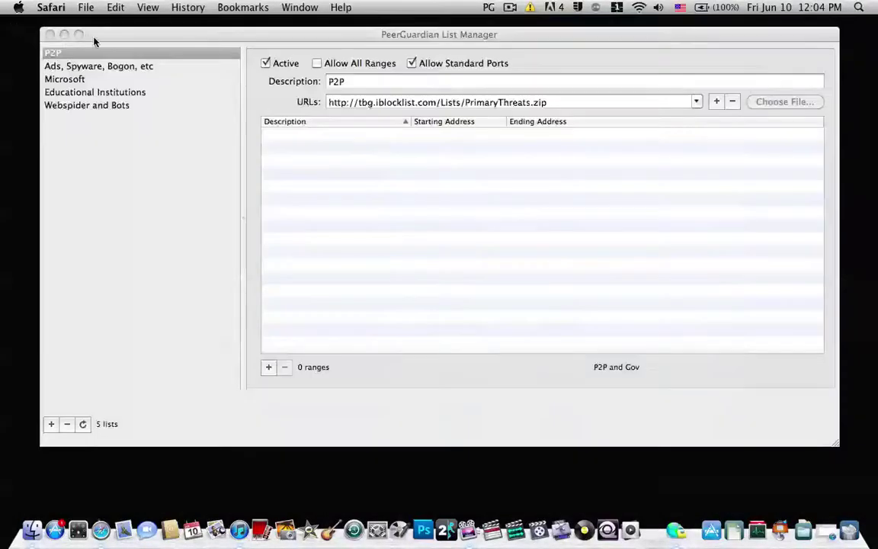
click(95, 39)
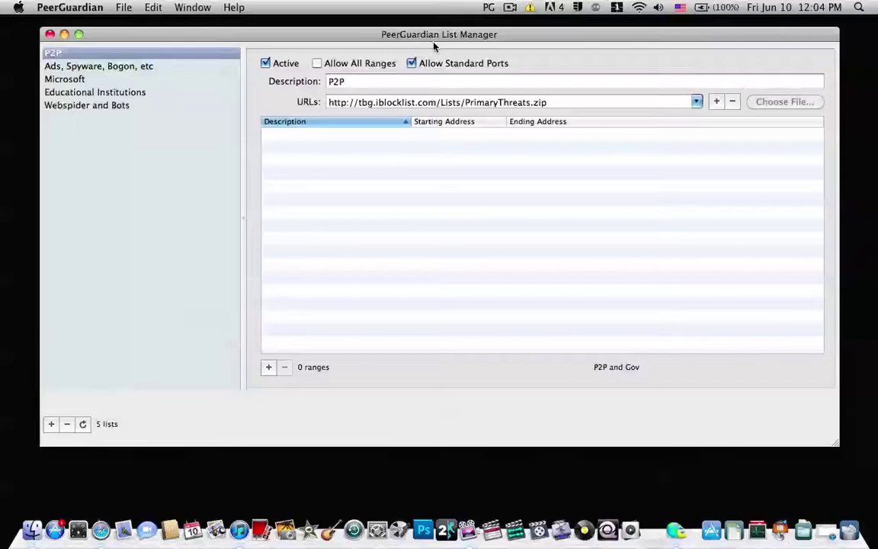
Open the Applications stack, look through the programs as far as LimeWire and Little Snitch Configuration, and close it.
click(703, 527)
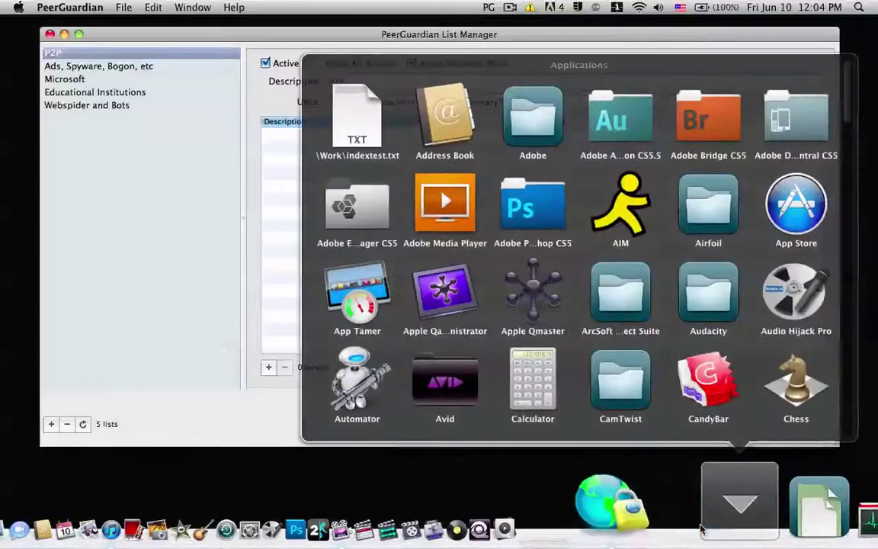
scroll(732, 412, down, 8)
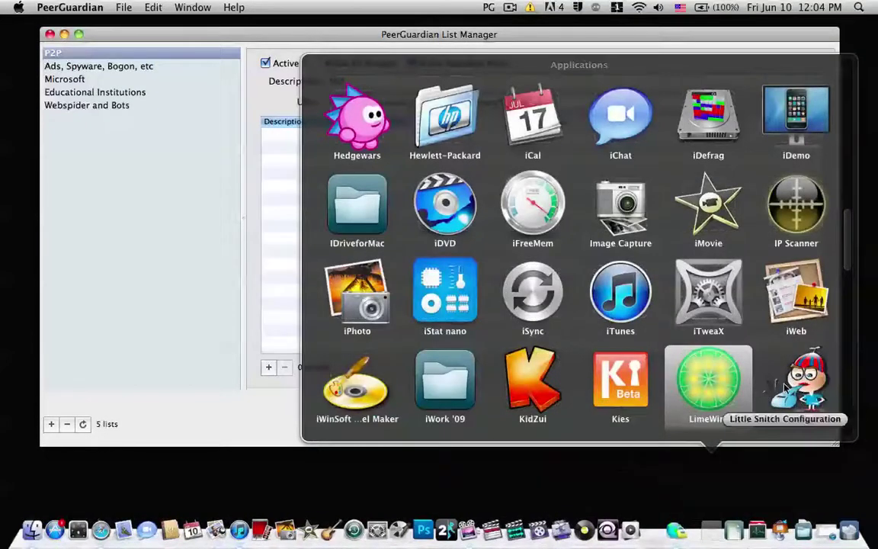
click(217, 276)
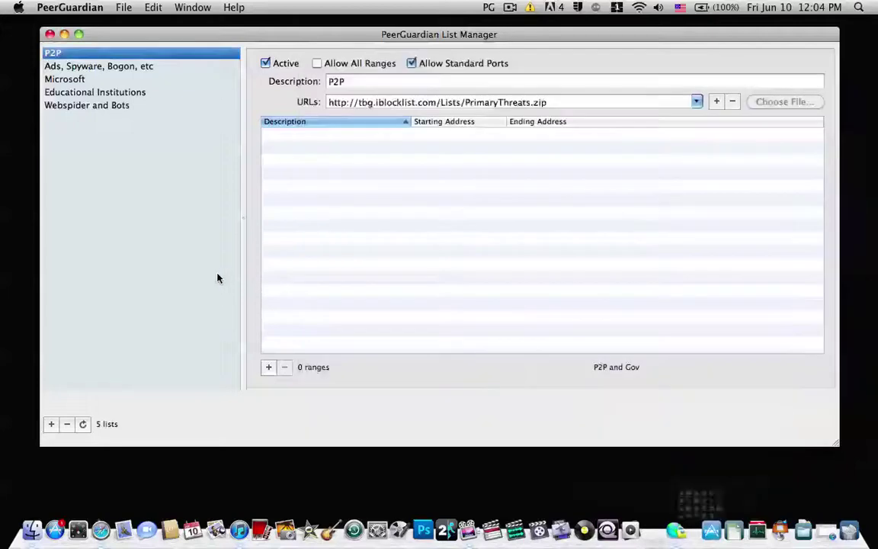